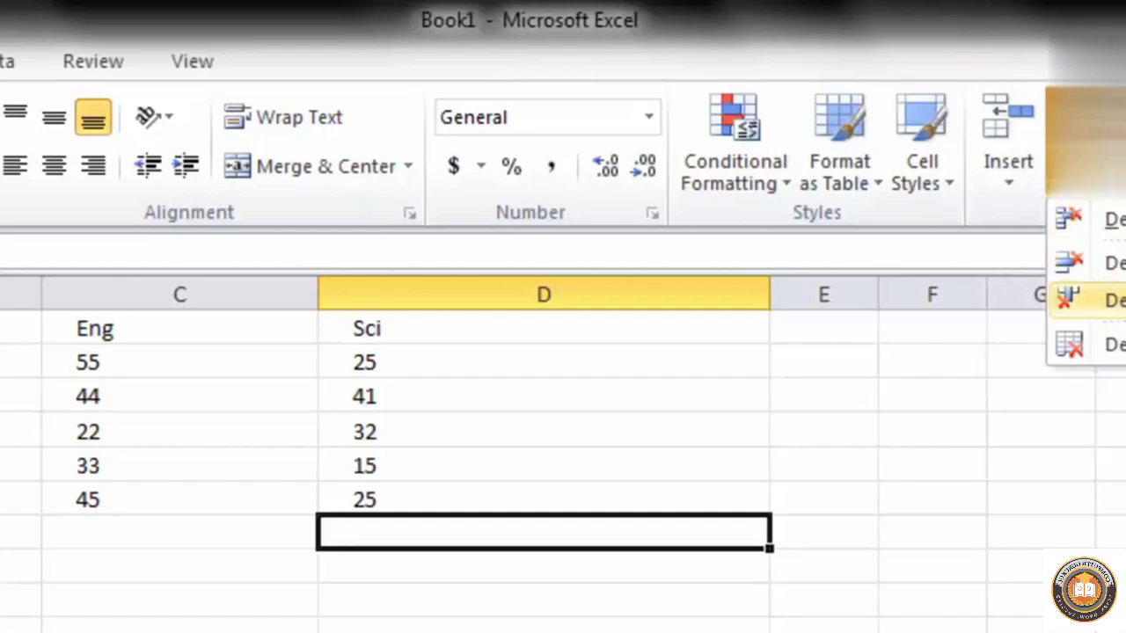
pyautogui.click(1041, 132)
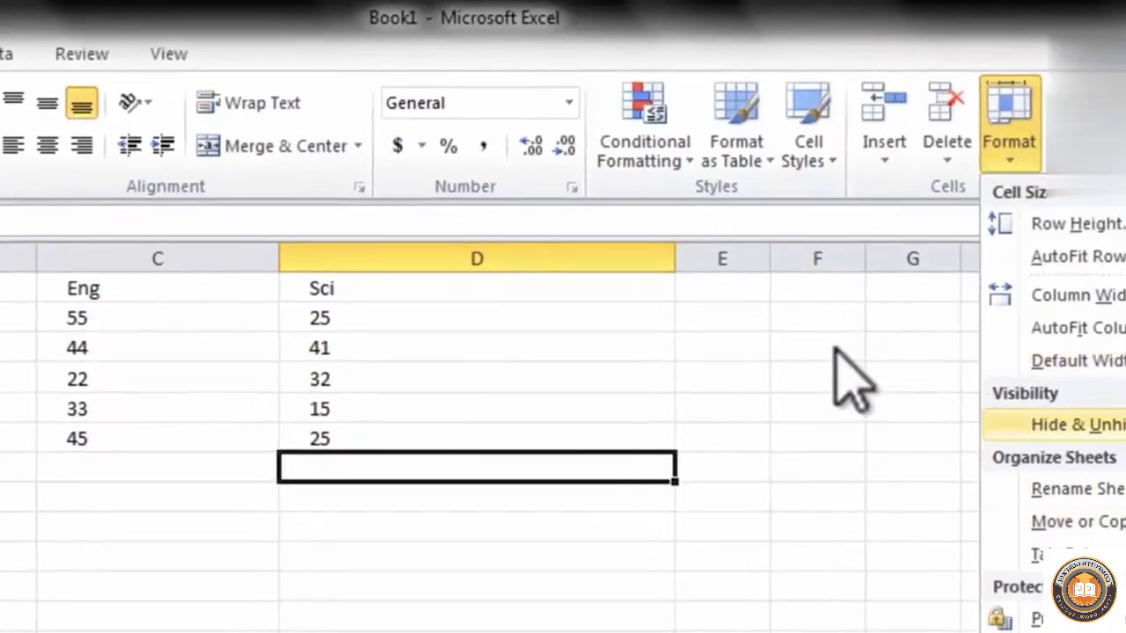
pyautogui.press('Escape')
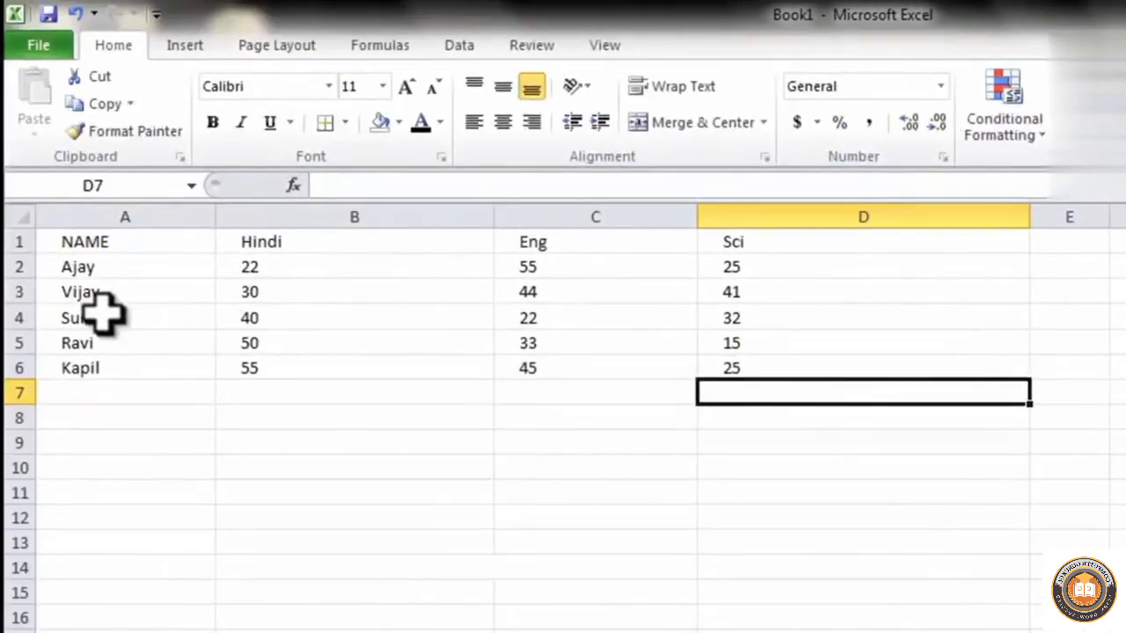
# Insert a blank row of cells at A4:D4 of the marks table, pushing the existing entries down
pyautogui.moveTo(91, 309); pyautogui.dragTo(711, 329)
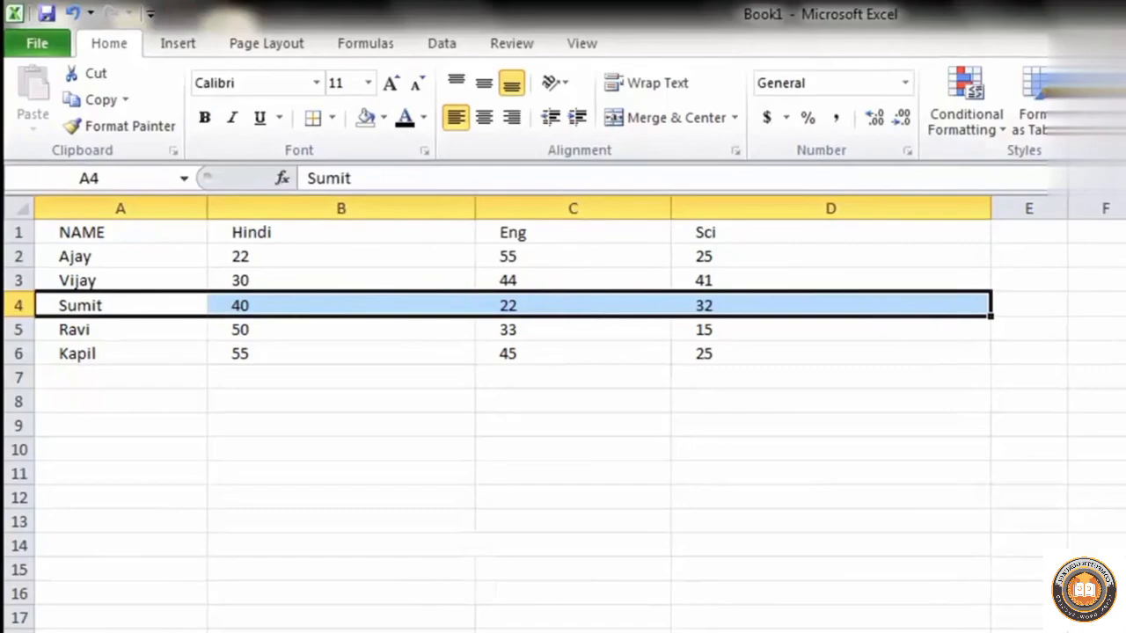
pyautogui.hotkey('ctrl', 'shift', '+')
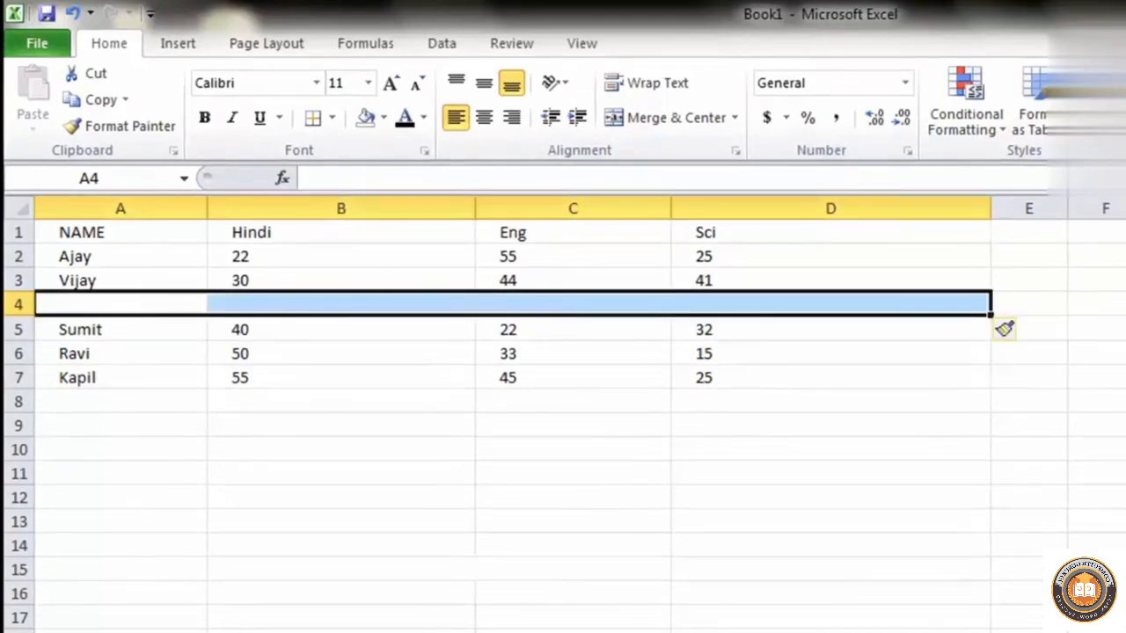
pyautogui.click(466, 468)
# Insert a cell at B4 with the Shift cells down option, accepting that merged cells get unmerged
pyautogui.click(315, 308)
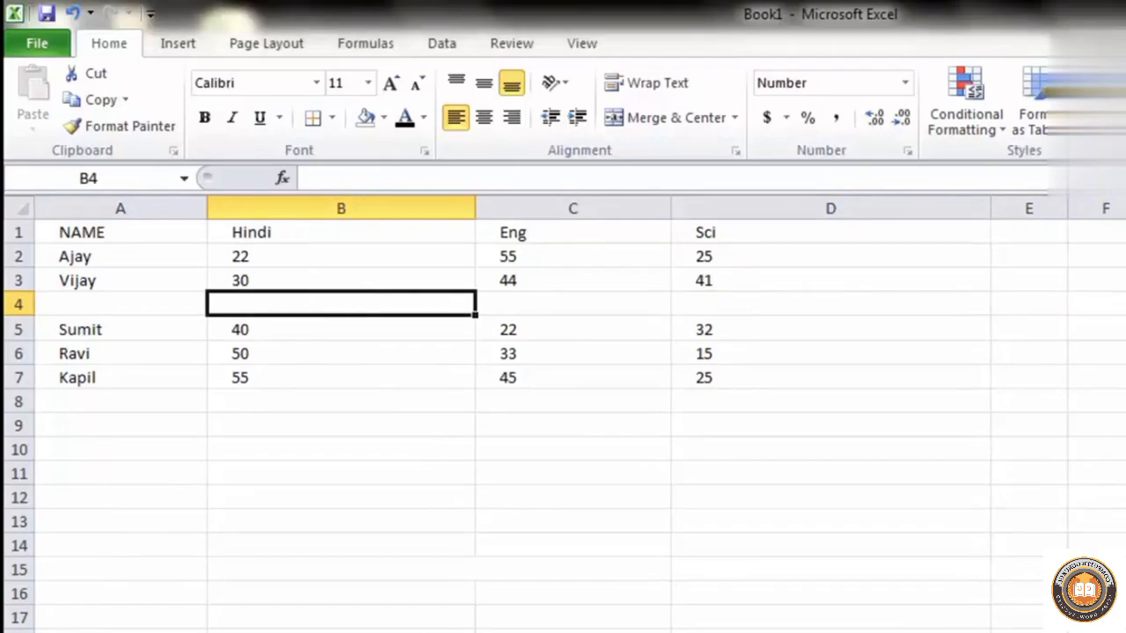
pyautogui.hotkey('ctrl', 'shift', '+')
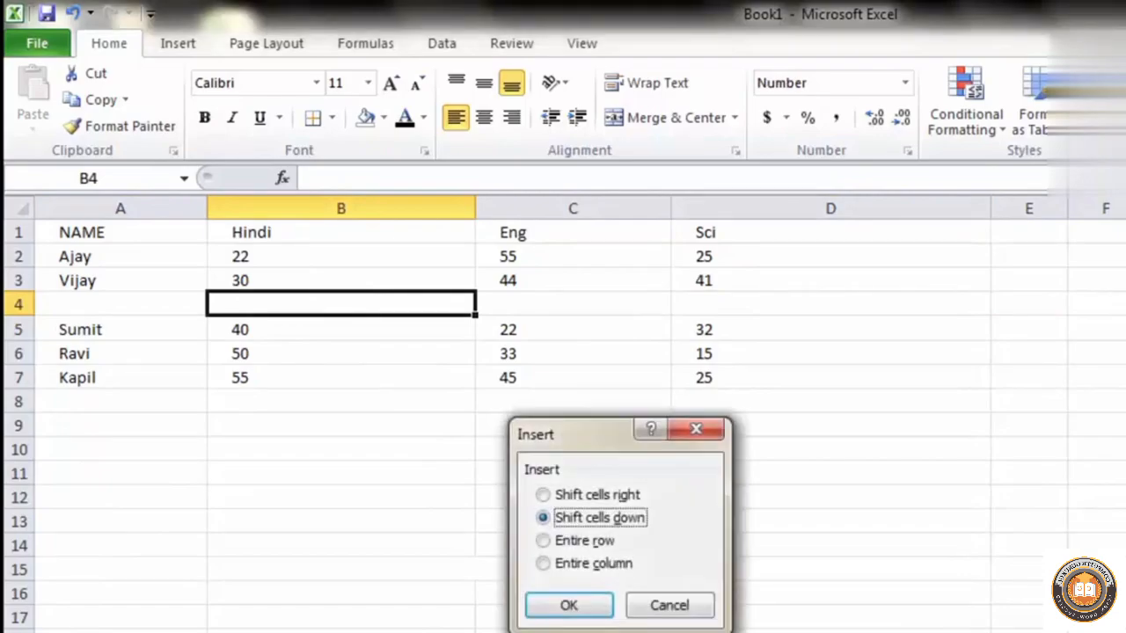
pyautogui.click(595, 497)
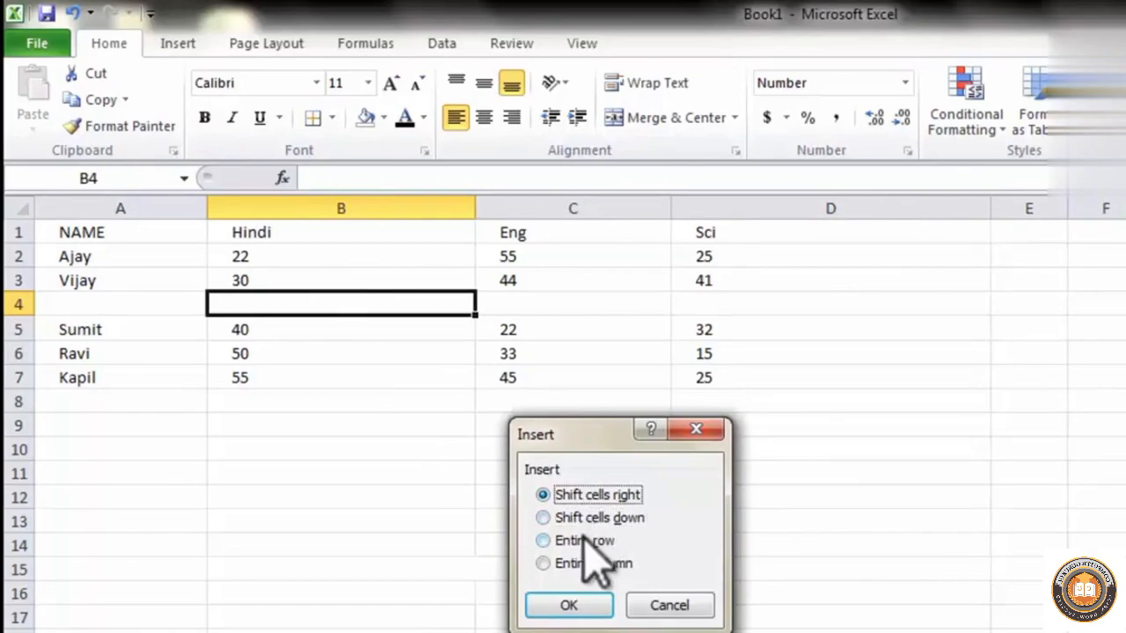
pyautogui.click(584, 541)
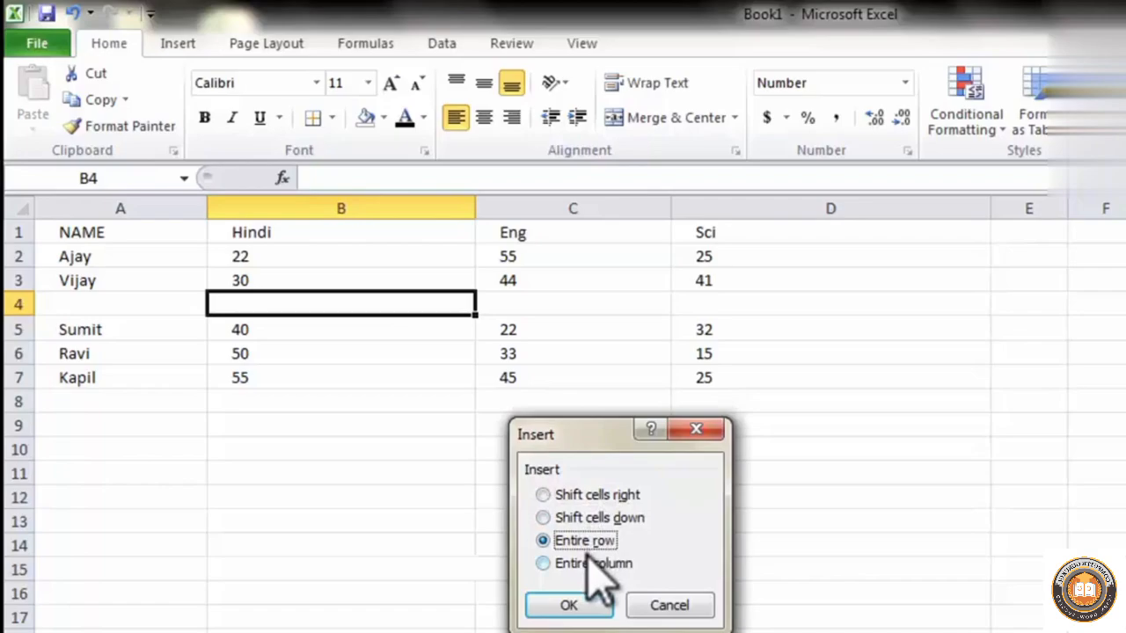
pyautogui.click(588, 561)
pyautogui.click(581, 521)
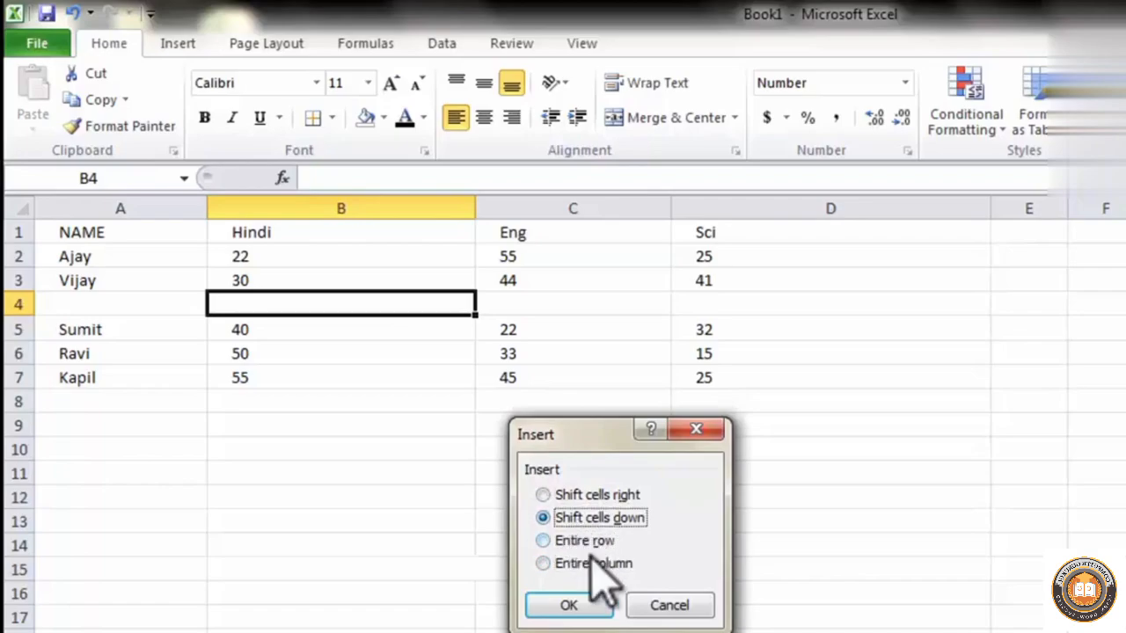
pyautogui.click(573, 607)
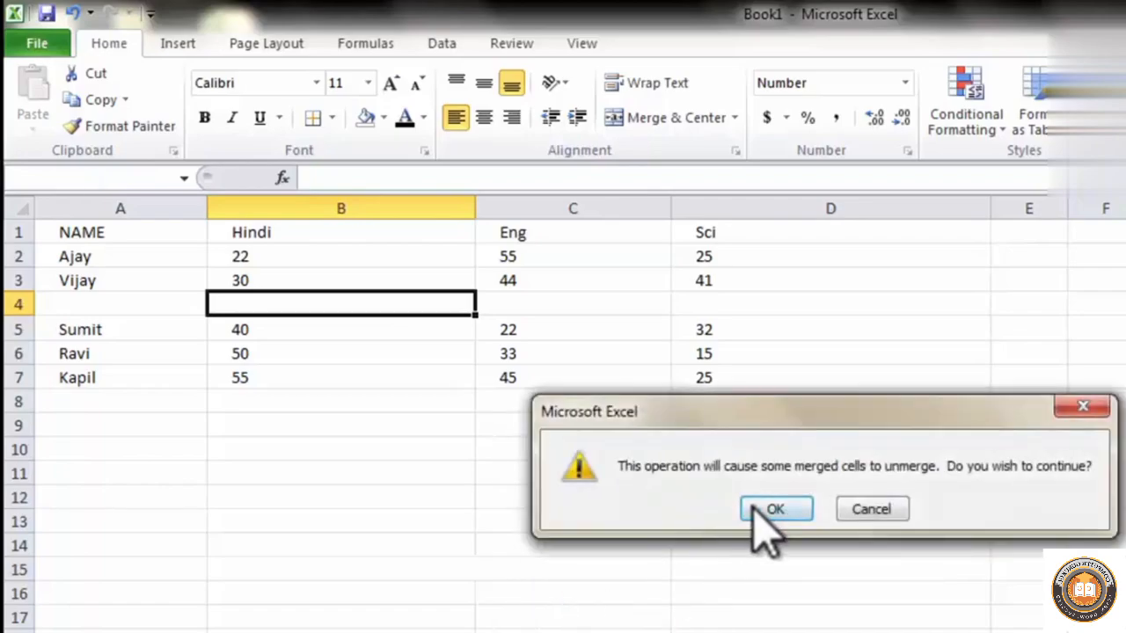
pyautogui.click(752, 510)
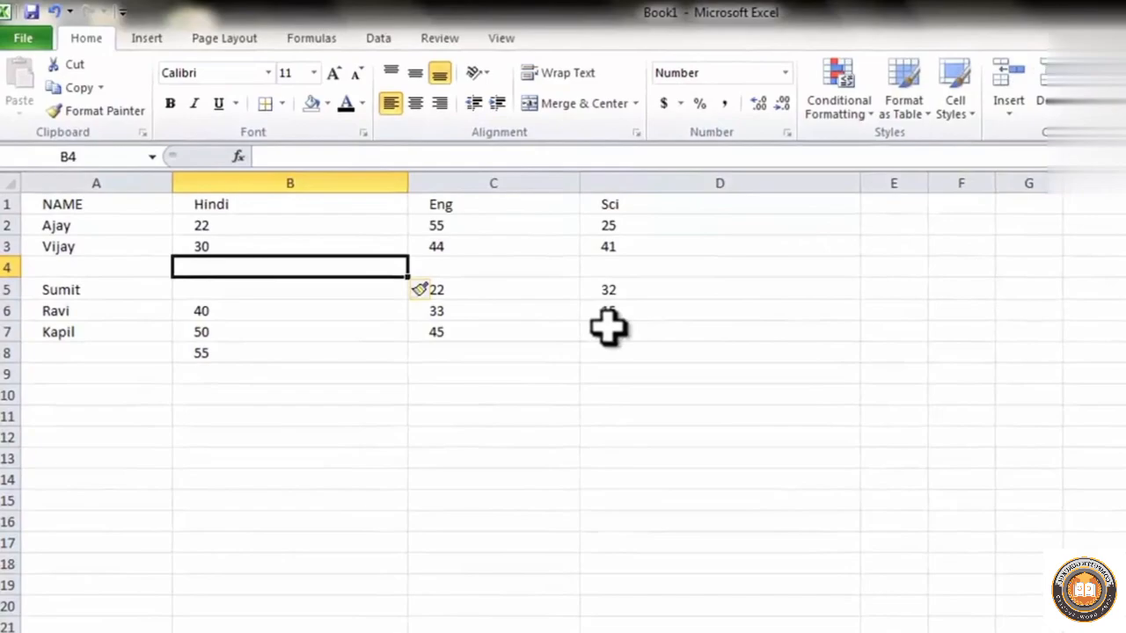
# Undo both insertions, the single cell at B4 and the blank cells across row 4
pyautogui.hotkey('ctrl', 'z')
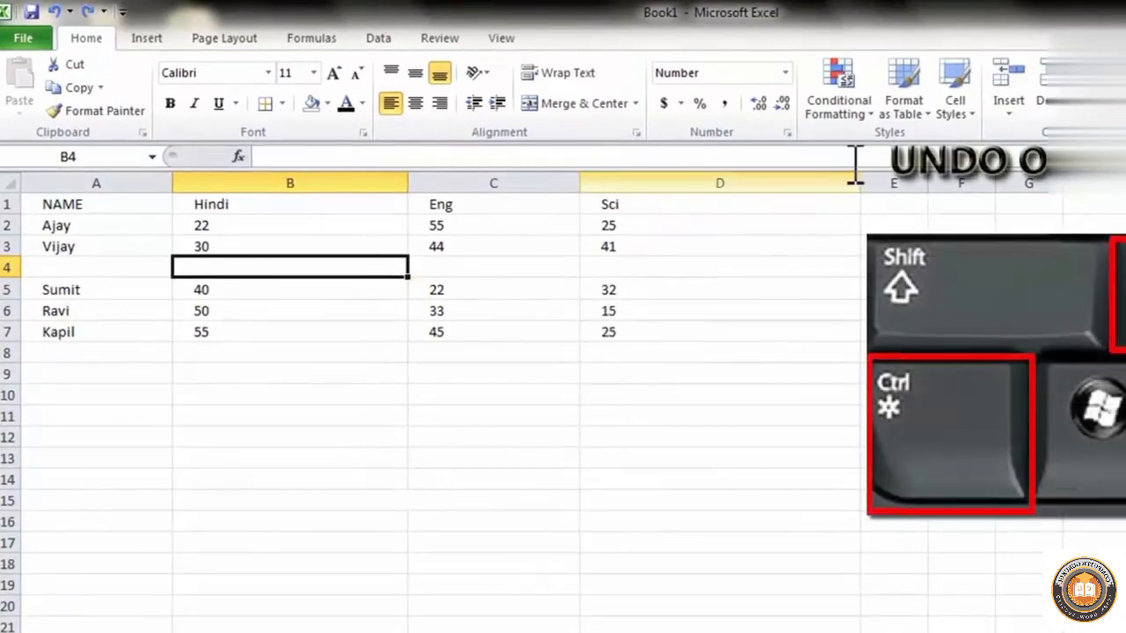
pyautogui.click(309, 308)
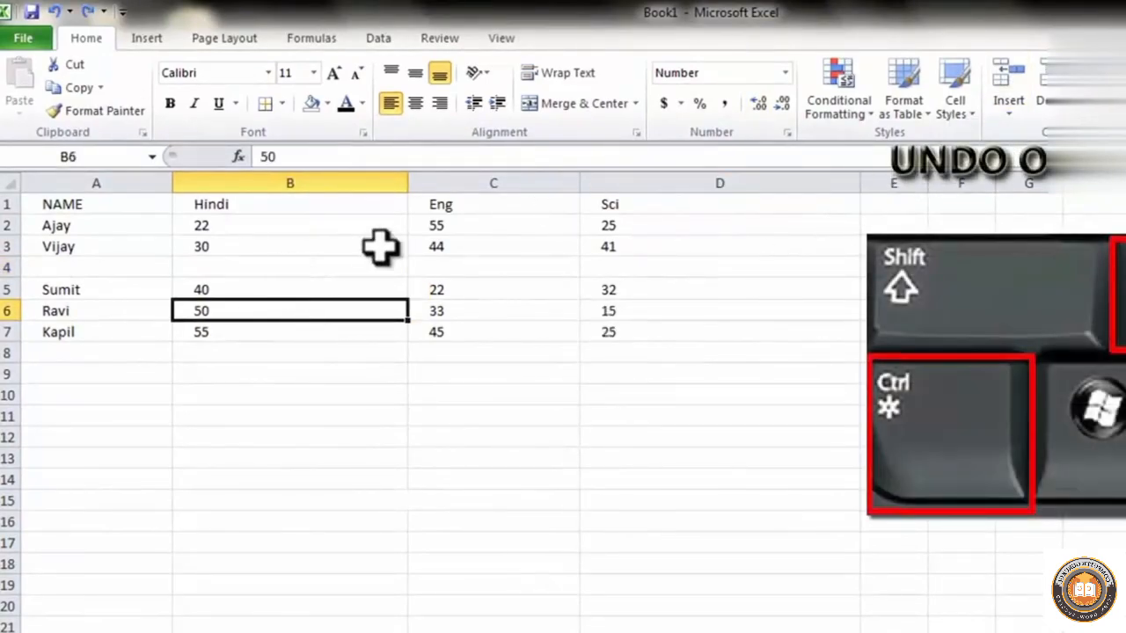
pyautogui.hotkey('ctrl', 'z')
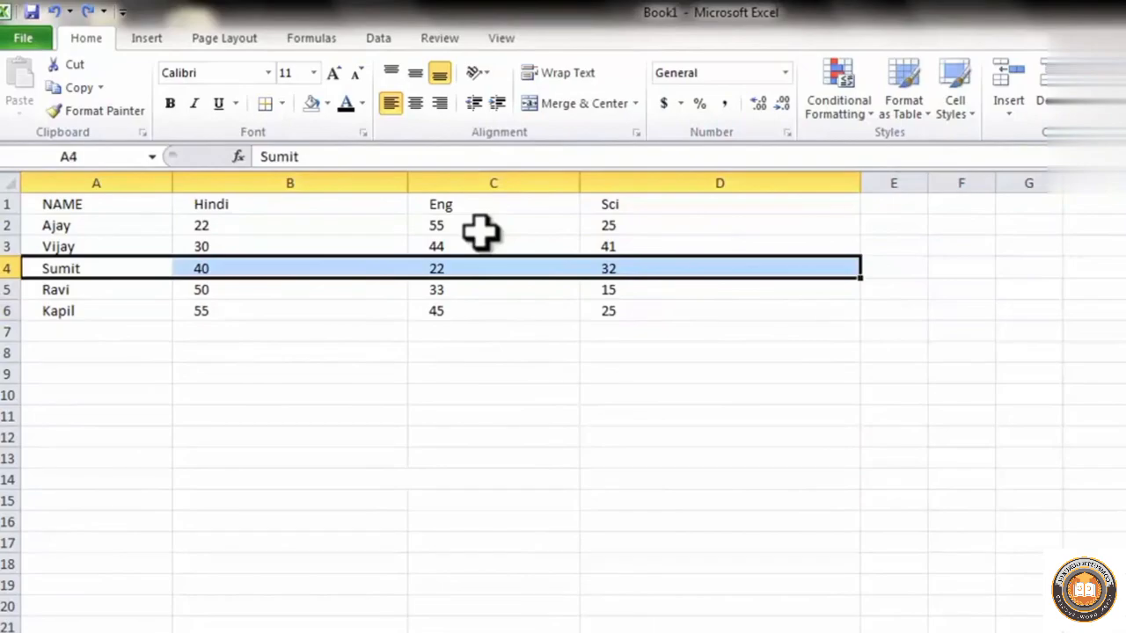
# Insert a new worksheet into the workbook and select cell A3 on it
pyautogui.click(1008, 112)
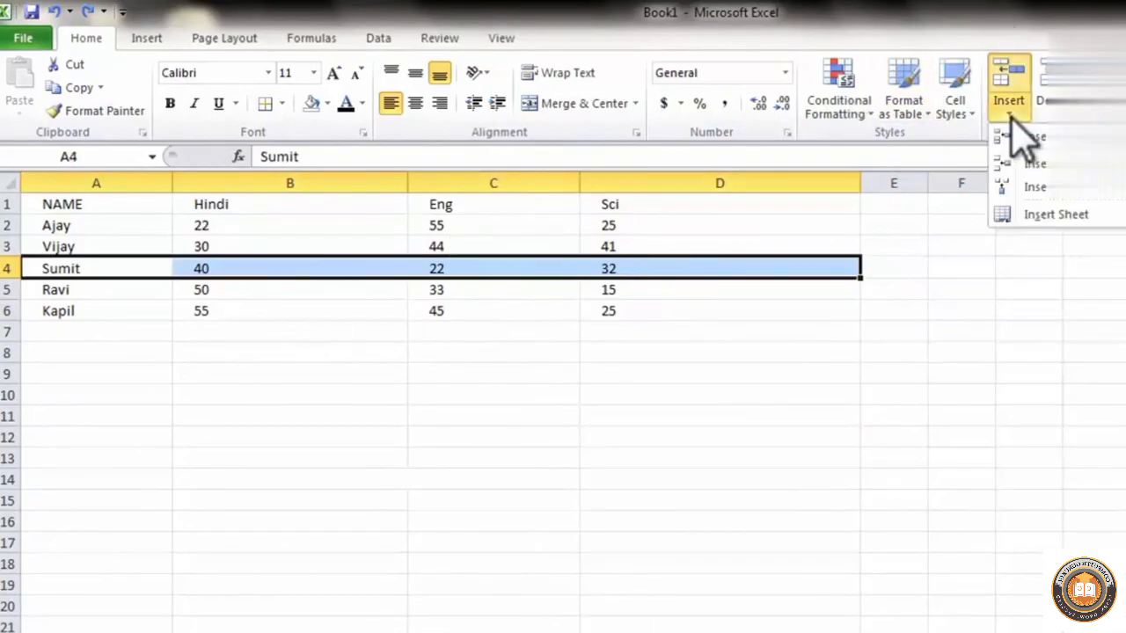
pyautogui.click(1027, 216)
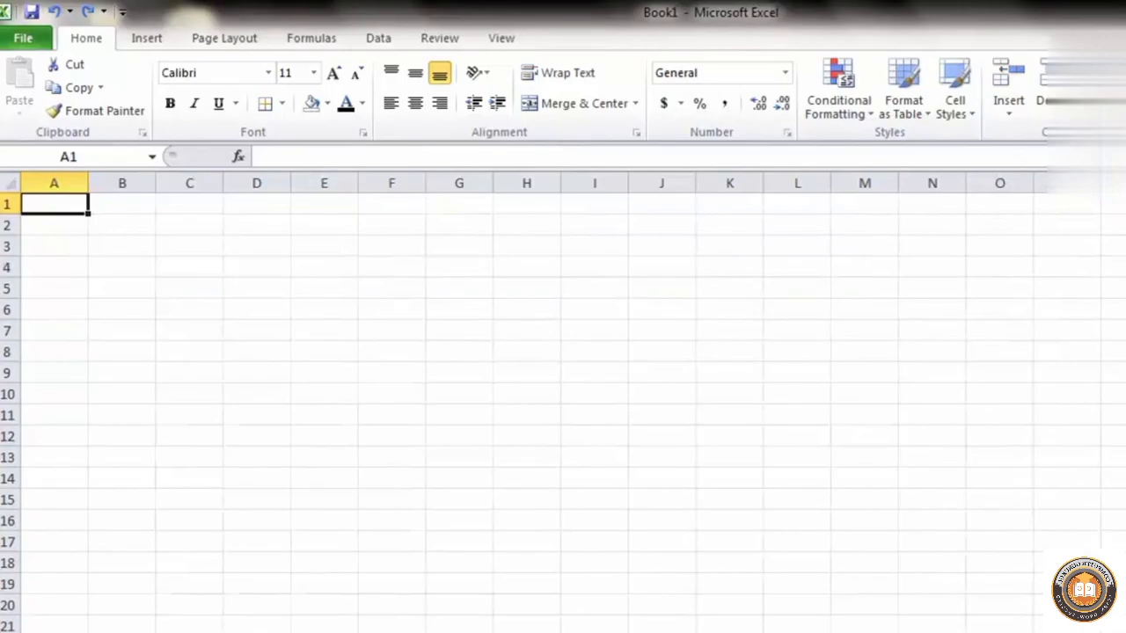
pyautogui.click(54, 246)
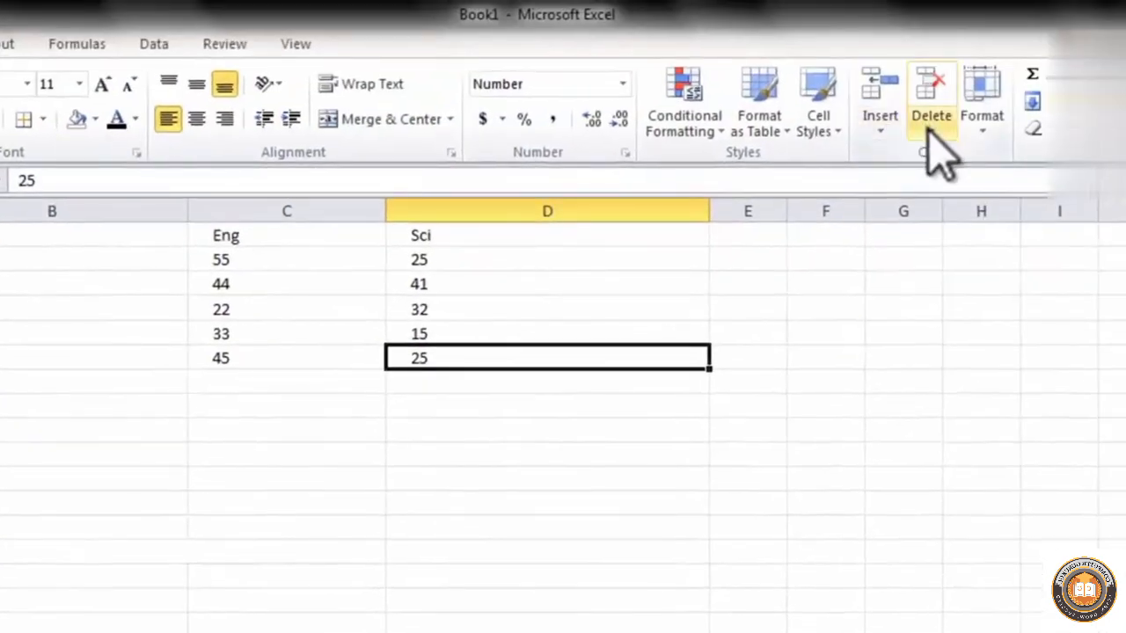
# Delete cell B4 in the Hindi column of the marks table using the Shift cells left option
pyautogui.click(1125, 19)
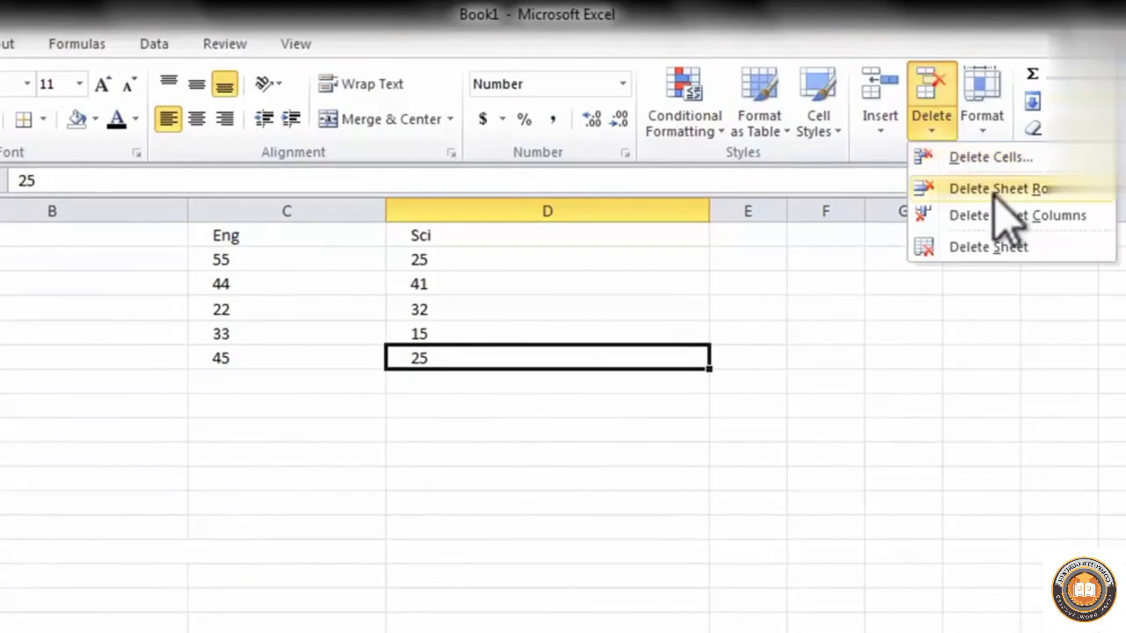
pyautogui.click(872, 408)
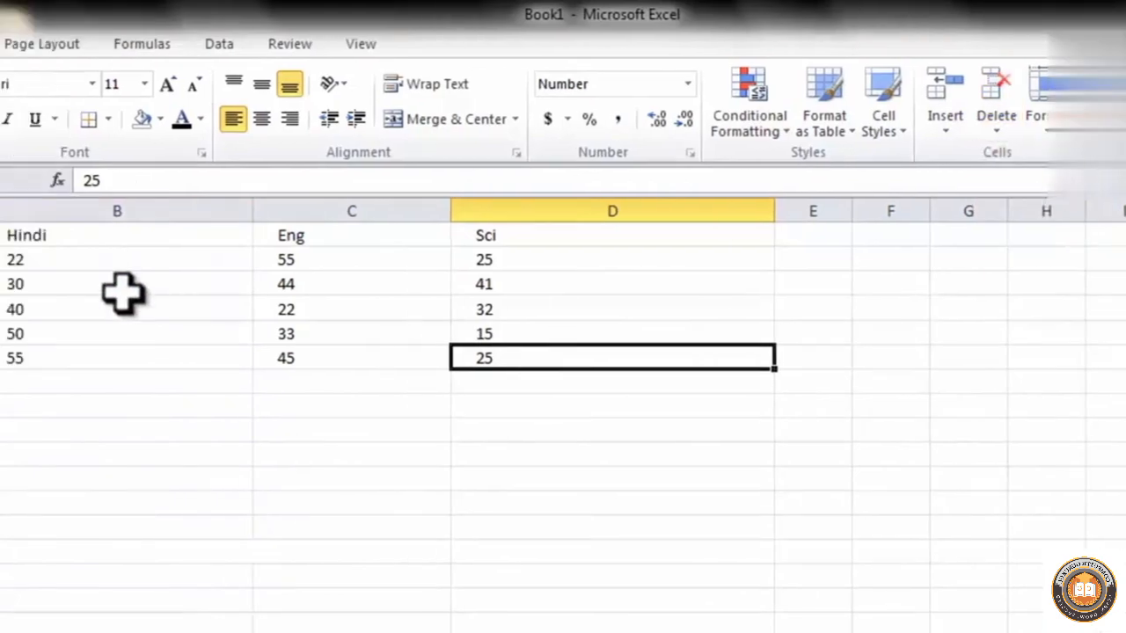
pyautogui.click(48, 302)
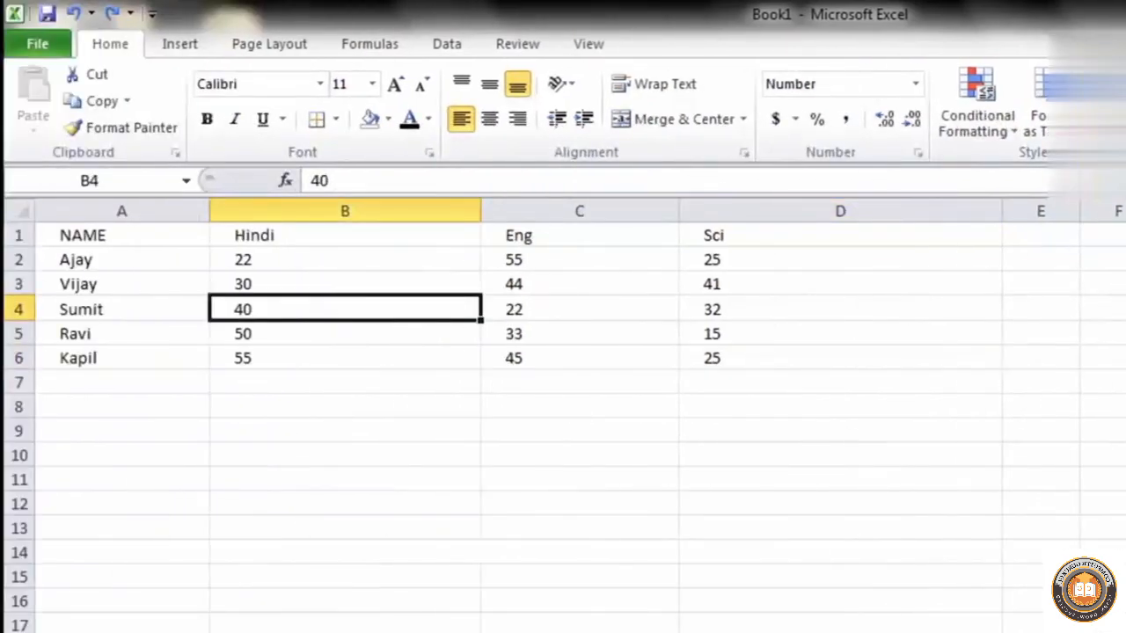
pyautogui.hotkey('ctrl', '-')
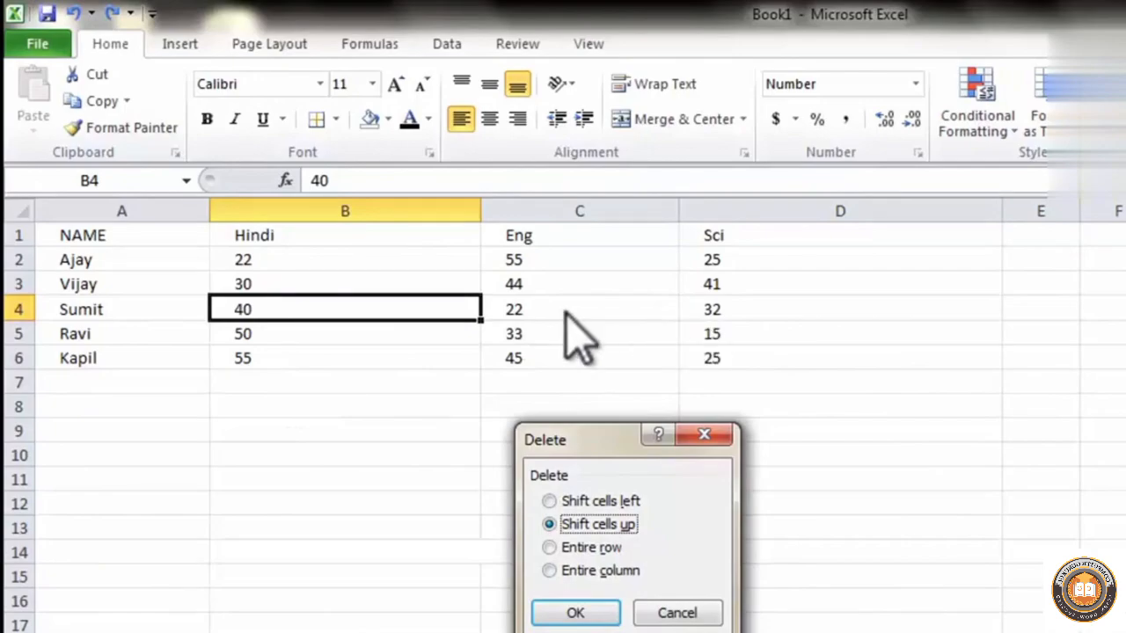
pyautogui.click(589, 501)
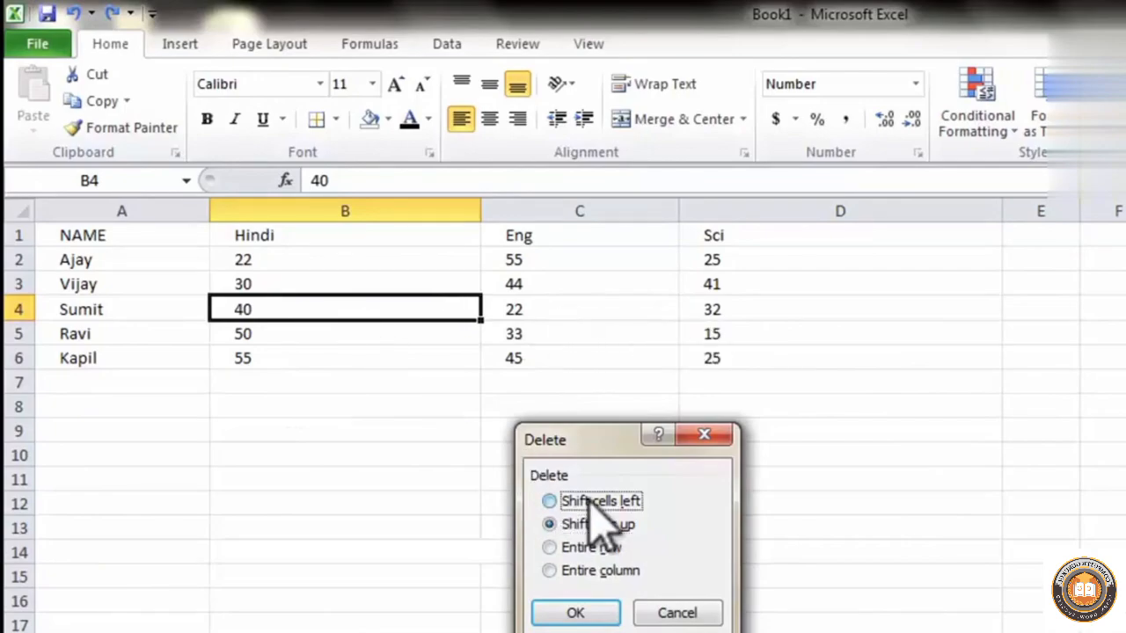
pyautogui.click(595, 608)
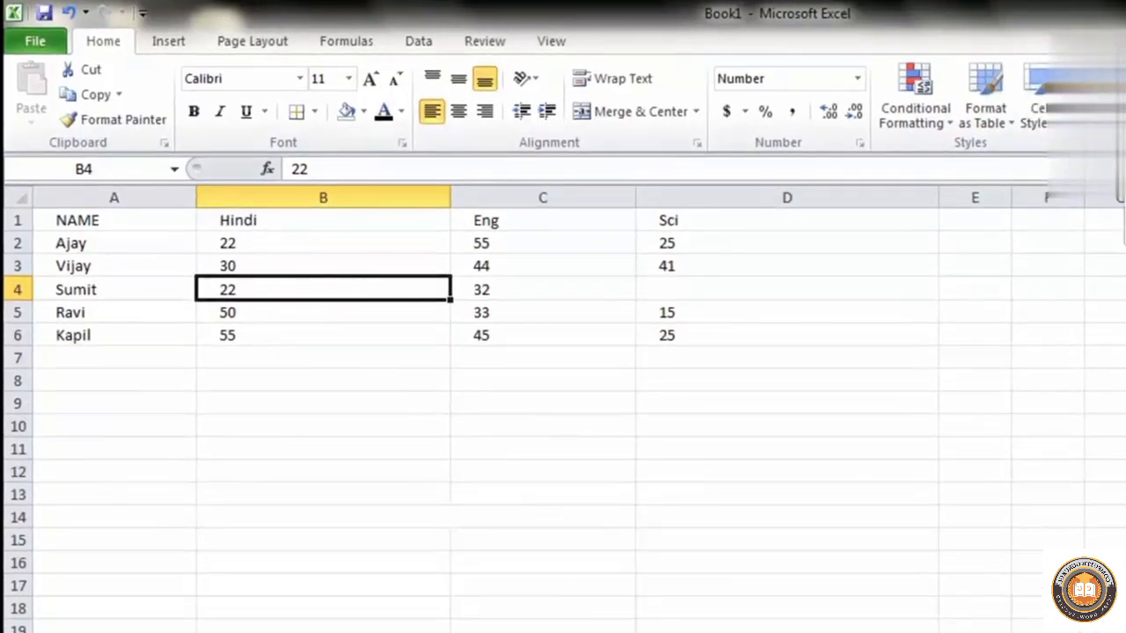
# Delete the entire row 4 and the entire Hindi column from the marks table
pyautogui.hotkey('ctrl', '-')
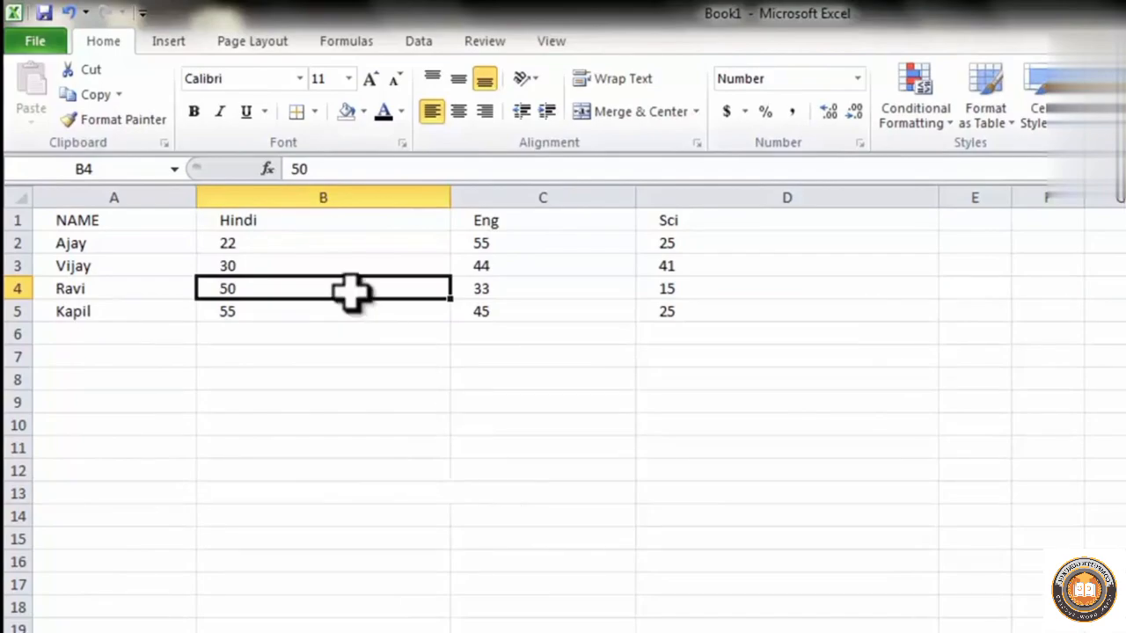
pyautogui.moveTo(334, 221); pyautogui.dragTo(332, 396)
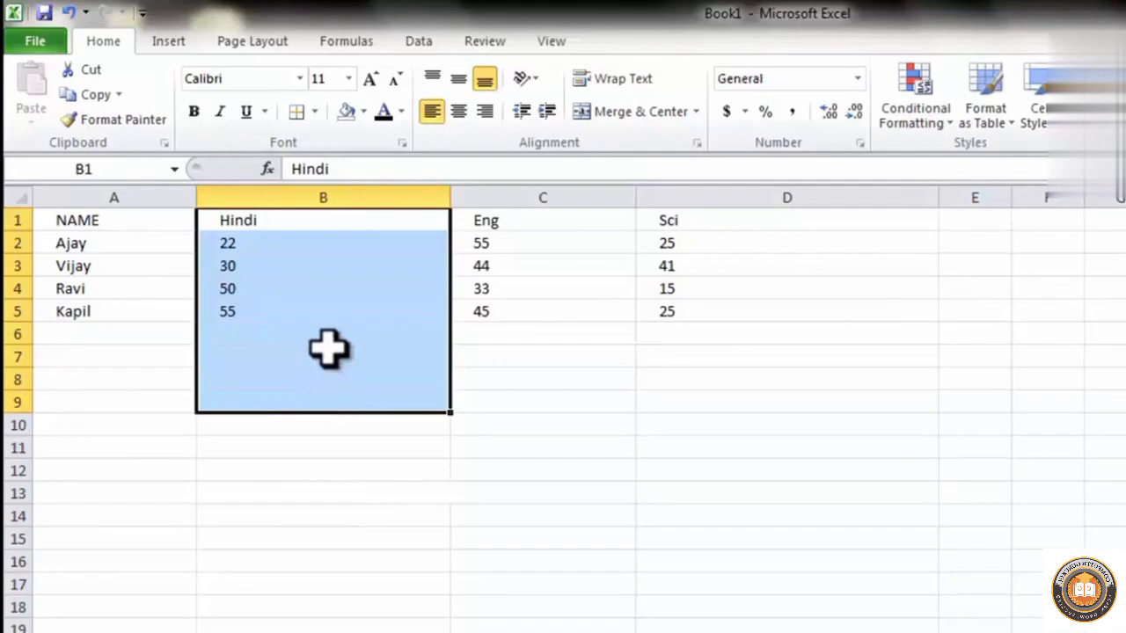
pyautogui.click(324, 290)
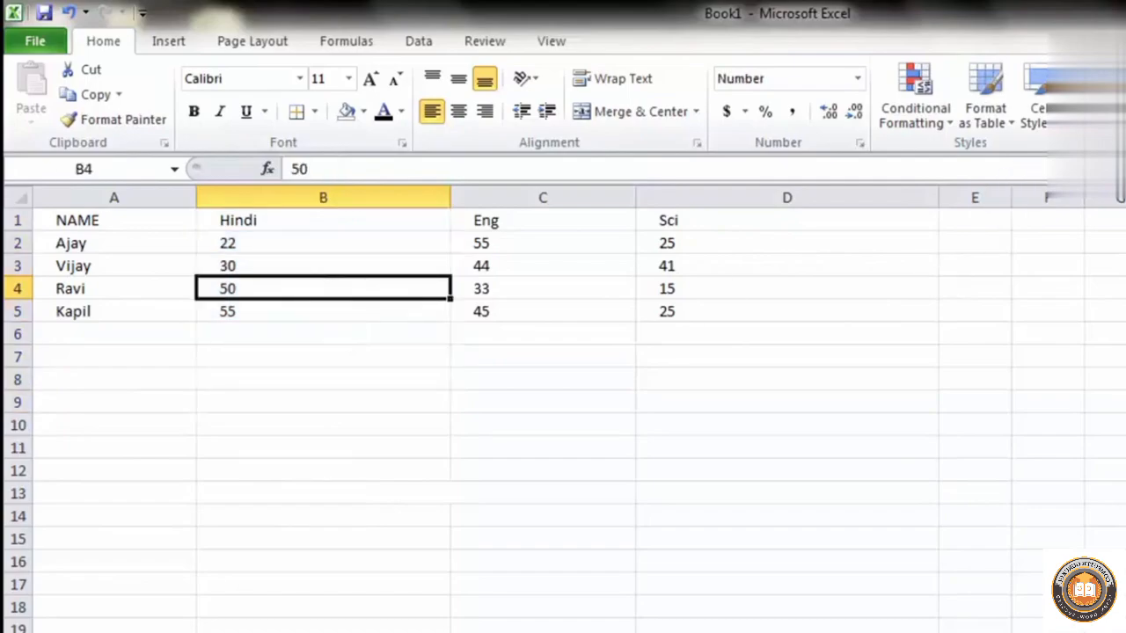
pyautogui.click(1124, 204)
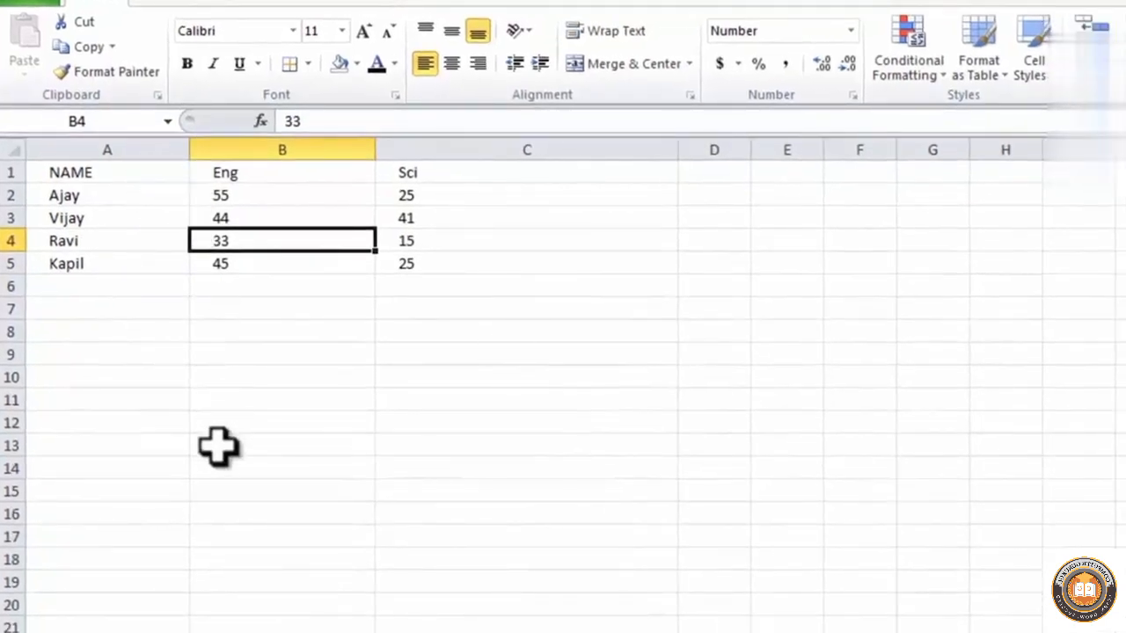
# Switch back and forth between the marks worksheet and the neighbouring blank sheets, ending on the marks table
pyautogui.hotkey('ctrl', 'pagedown')
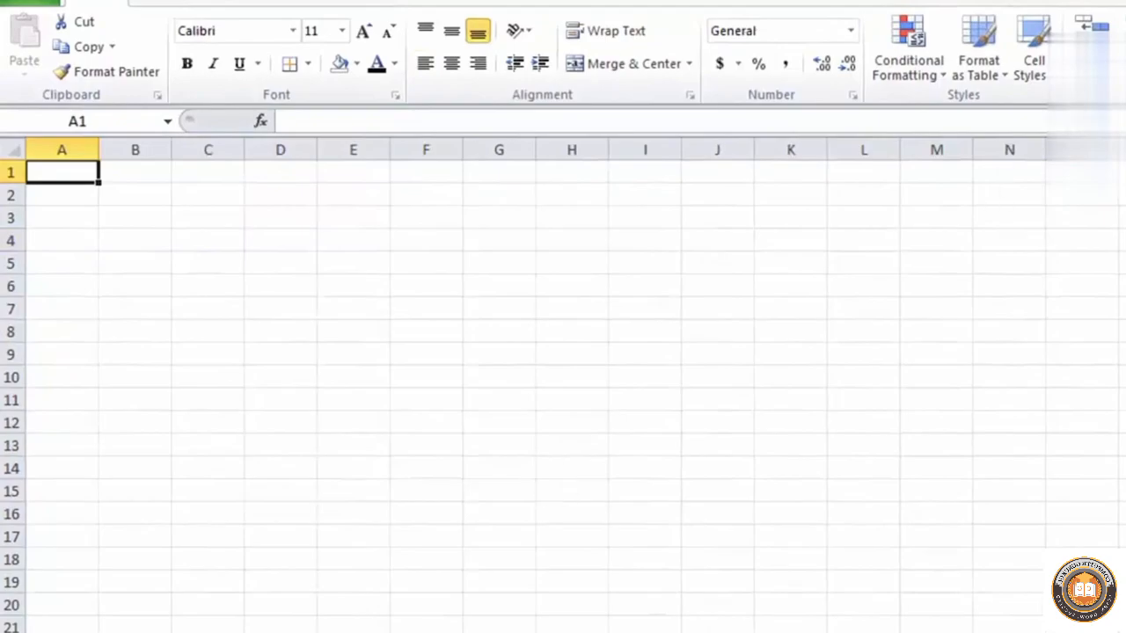
pyautogui.hotkey('ctrl', 'pageup')
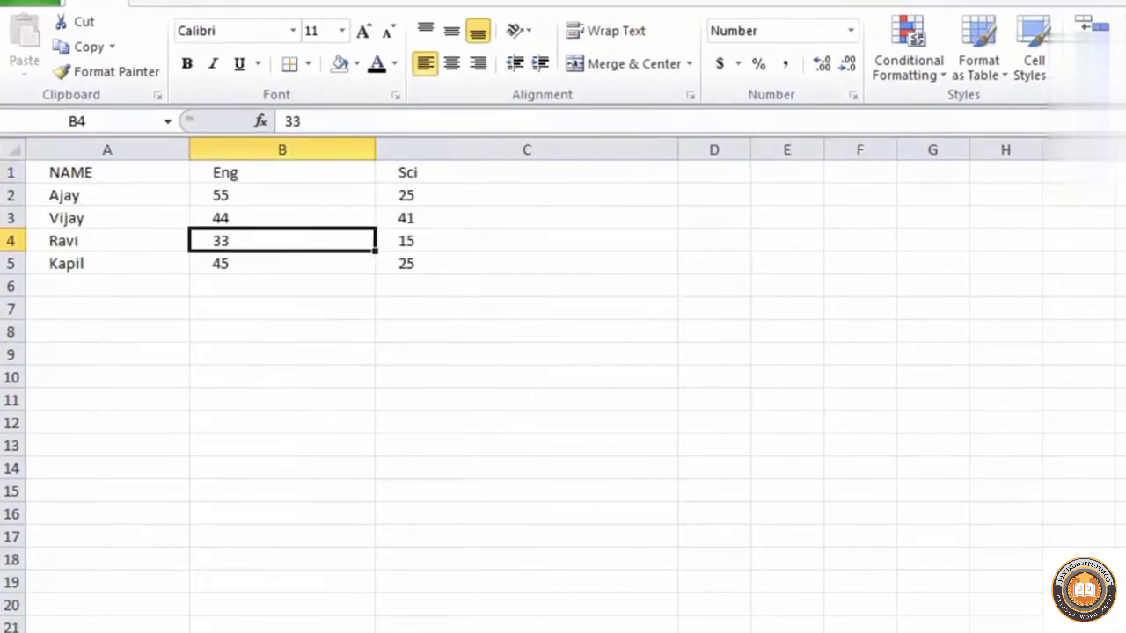
pyautogui.hotkey('ctrl', 'pagedown')
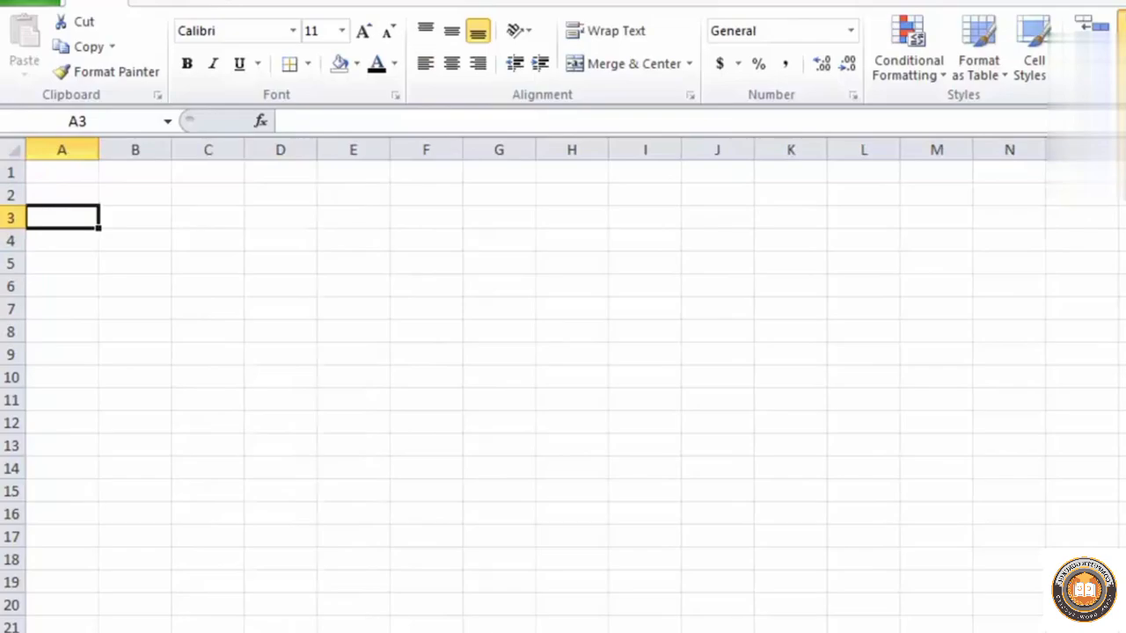
pyautogui.hotkey('ctrl', 'pageup')
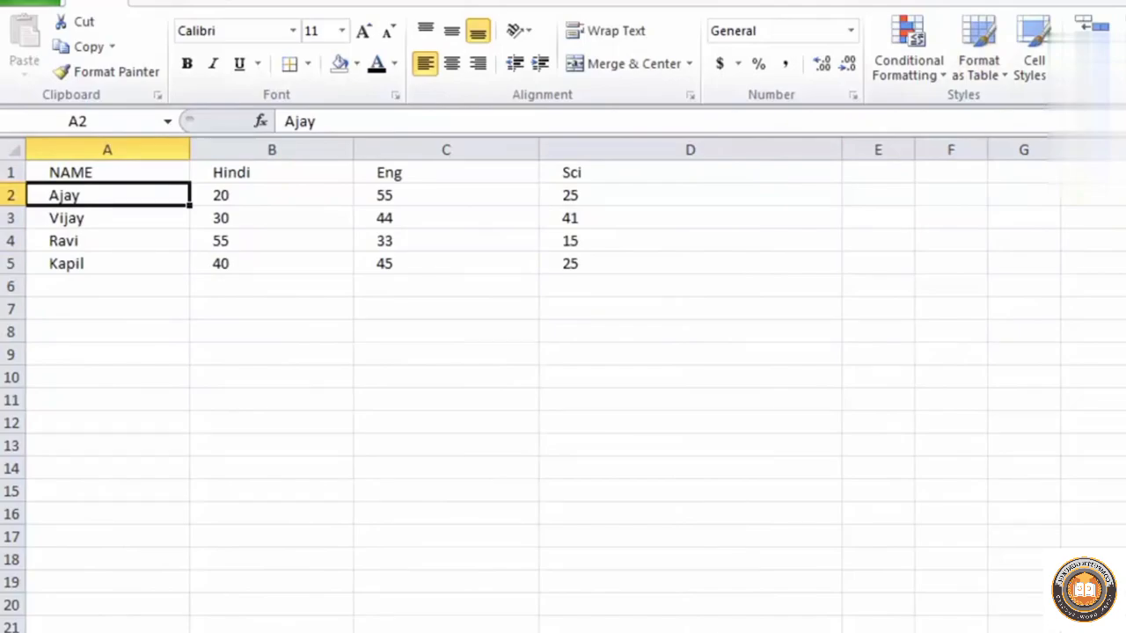
# Widen the NAME column (column A) to nearly twice the width of the Hindi column
pyautogui.click(126, 470)
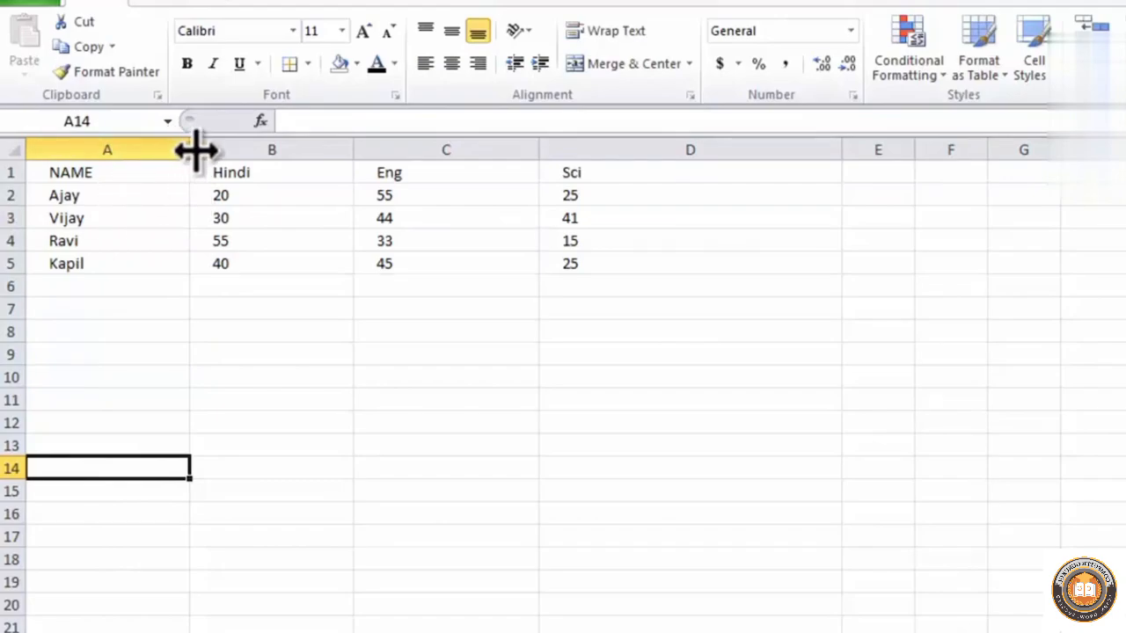
pyautogui.moveTo(190, 149); pyautogui.dragTo(272, 157)
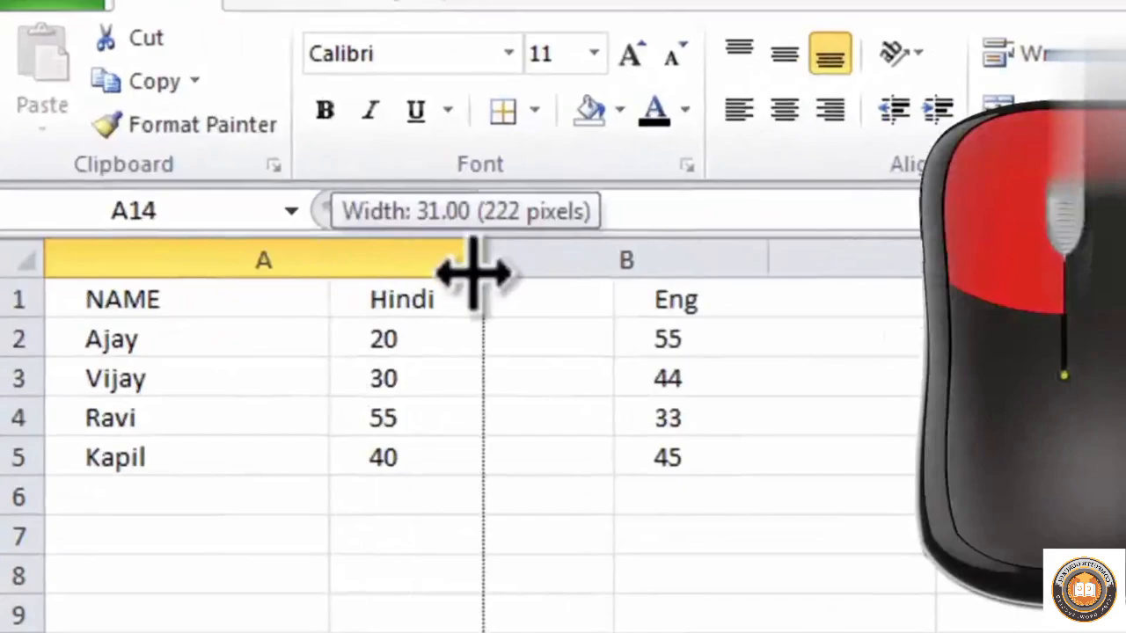
pyautogui.moveTo(473, 273); pyautogui.dragTo(590, 280)
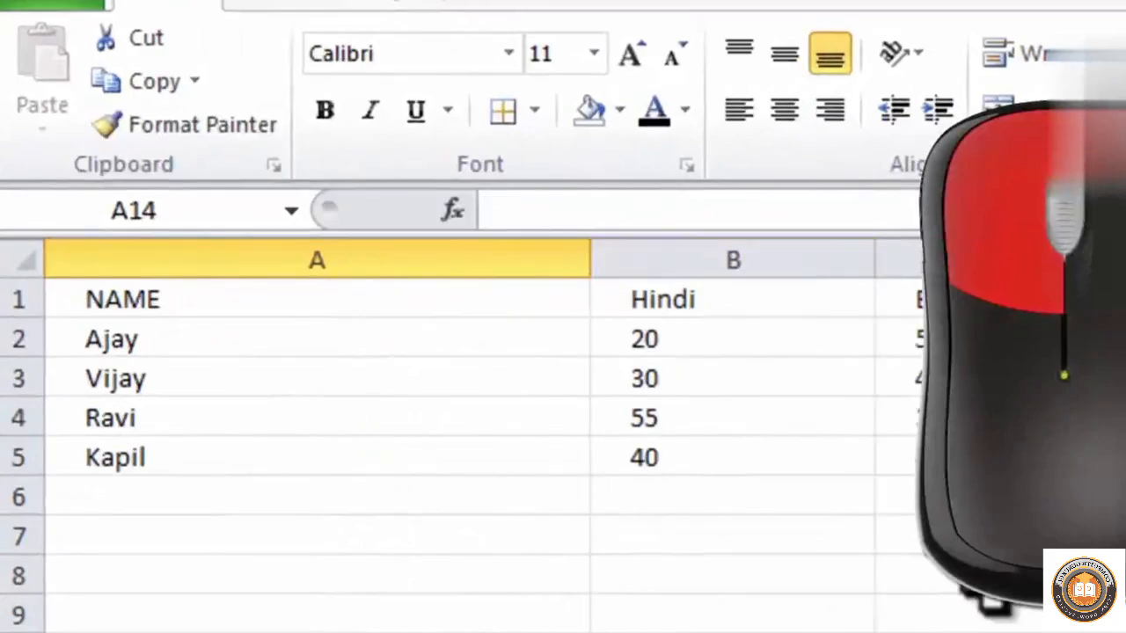
# Increase the height of row 2 in the marks table to about five times the standard row height
pyautogui.click(1121, 629)
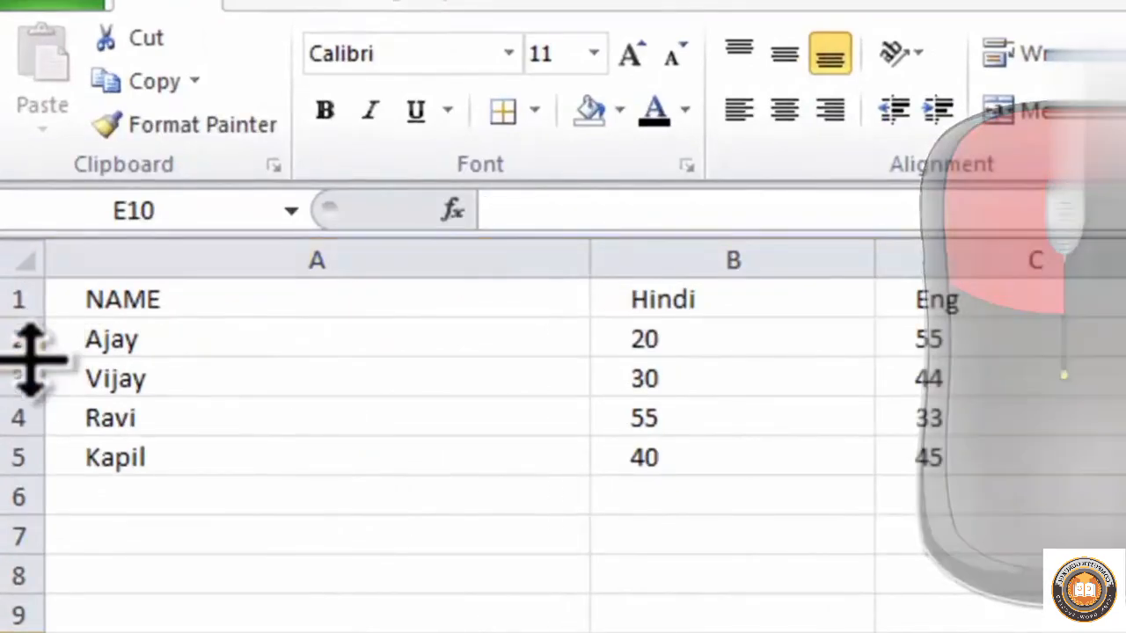
pyautogui.moveTo(31, 359); pyautogui.dragTo(24, 530)
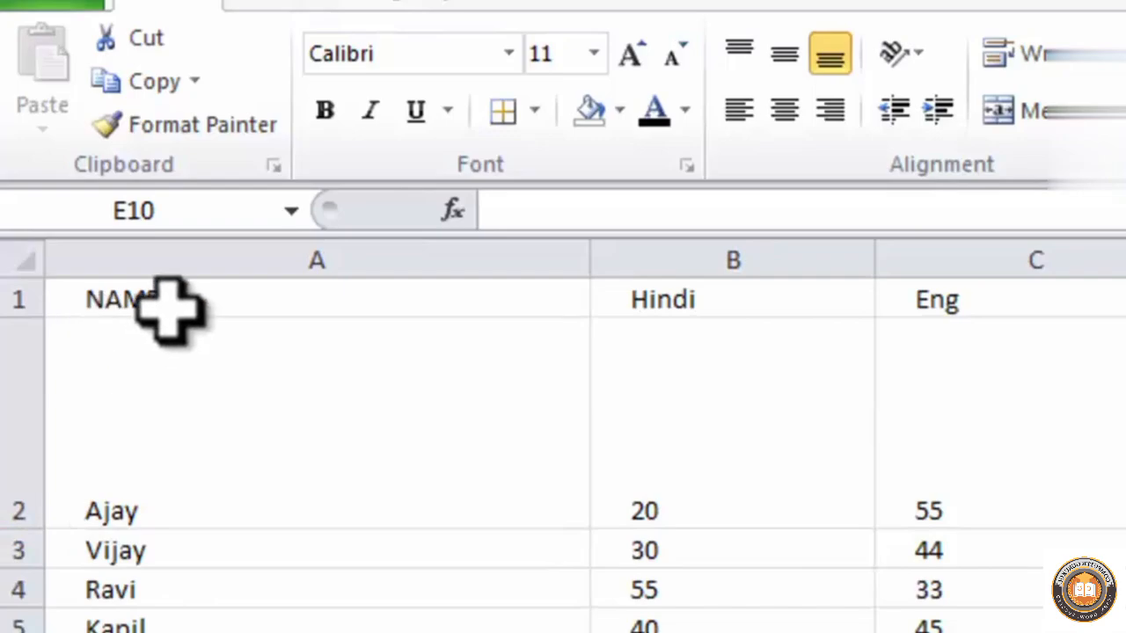
# Try one uniform, taller row height for rows 1 to 5 of the marks table, and undo it
pyautogui.moveTo(167, 307); pyautogui.dragTo(1122, 628)
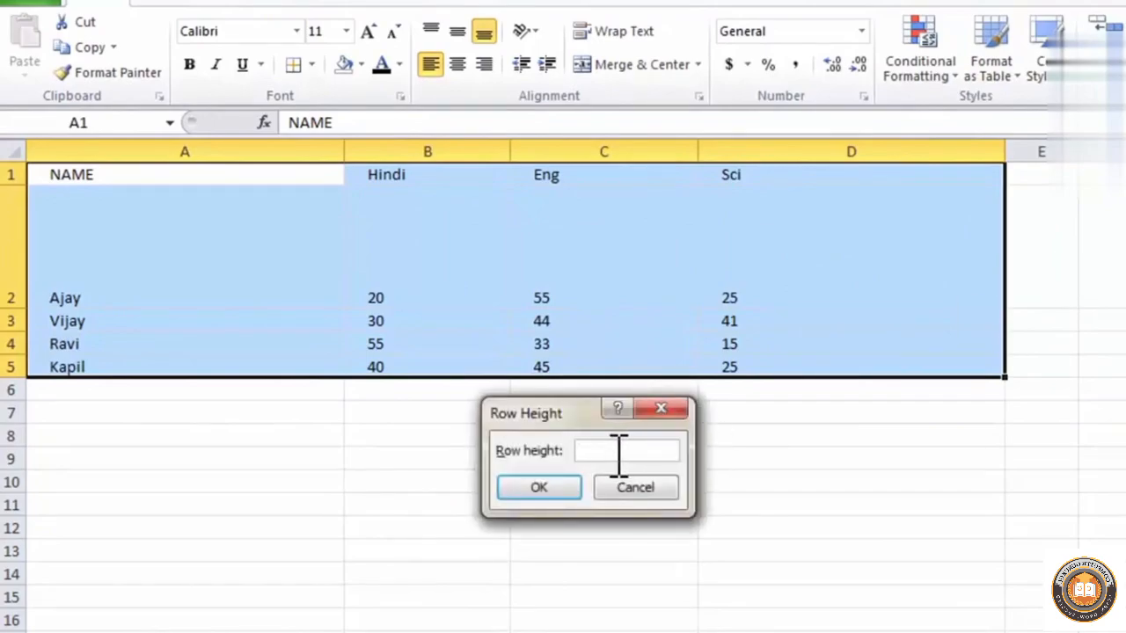
pyautogui.press('Return')
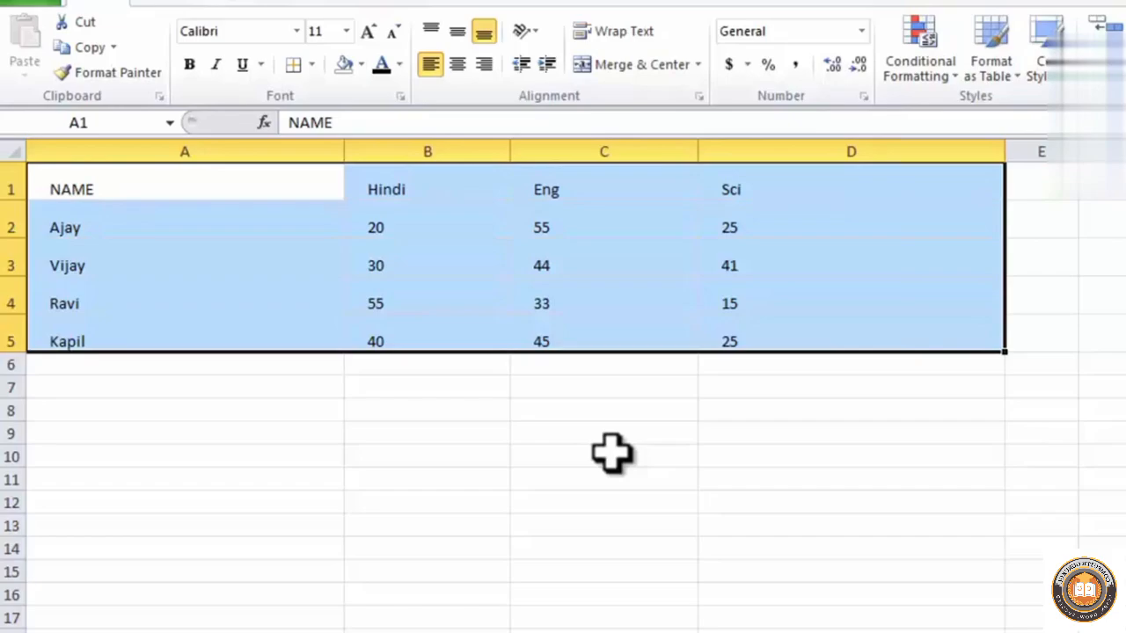
pyautogui.hotkey('ctrl', 'z')
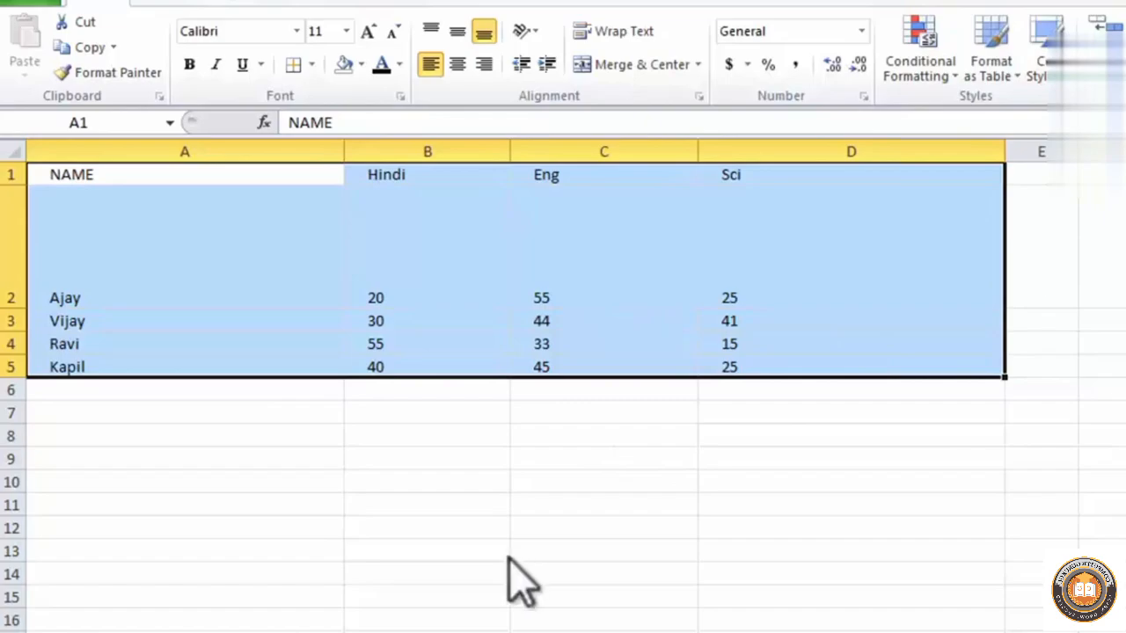
# Apply AutoFit Row Height to the whole marks table, A1:D5
pyautogui.click(408, 389)
pyautogui.click(269, 272)
pyautogui.moveTo(205, 248); pyautogui.dragTo(762, 261)
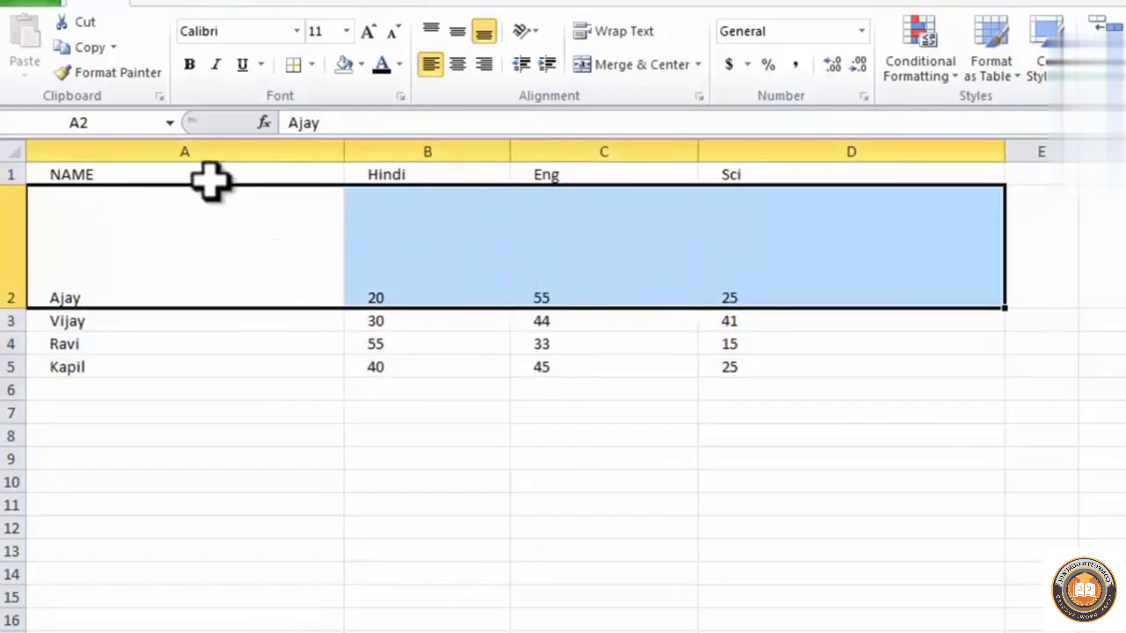
pyautogui.moveTo(209, 179); pyautogui.dragTo(723, 367)
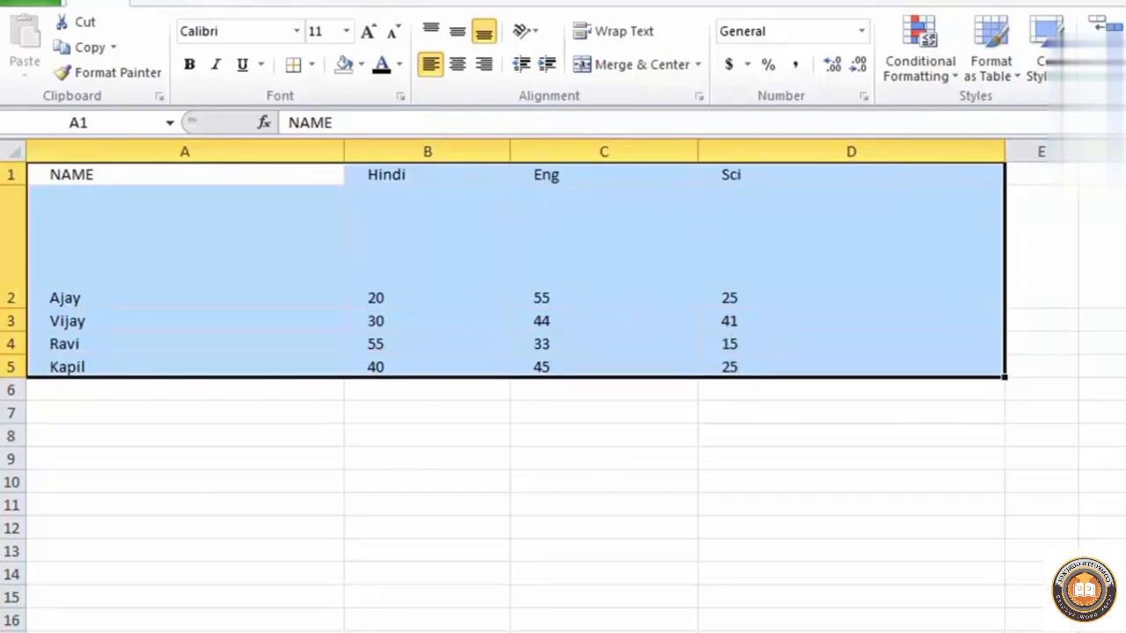
pyautogui.hotkey('alt', 'h')
pyautogui.press('o')
pyautogui.press('a')
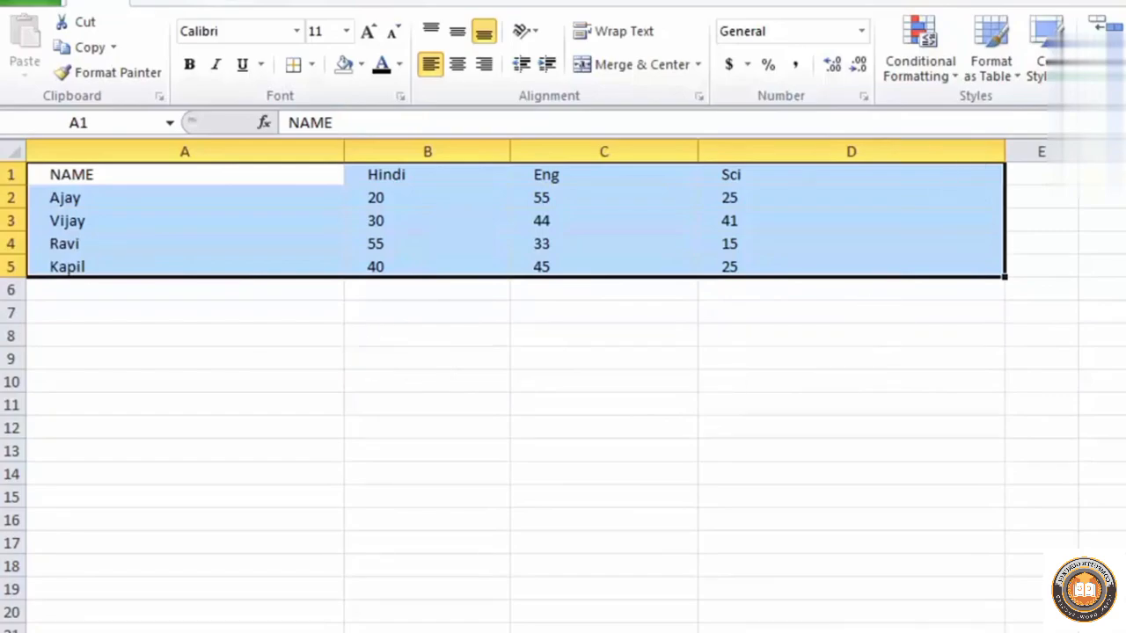
# Try a column width of 25 and AutoFit Column Width on columns A to D of the marks table, undoing each
pyautogui.hotkey('alt', 'h')
pyautogui.press('o')
pyautogui.press('w')
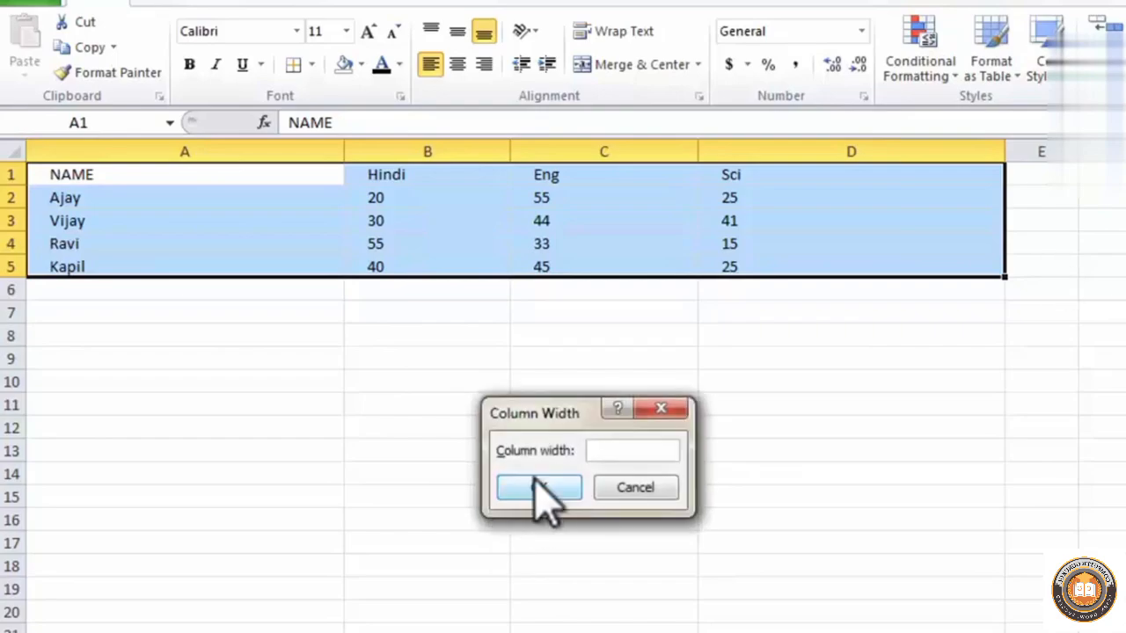
pyautogui.write('25')
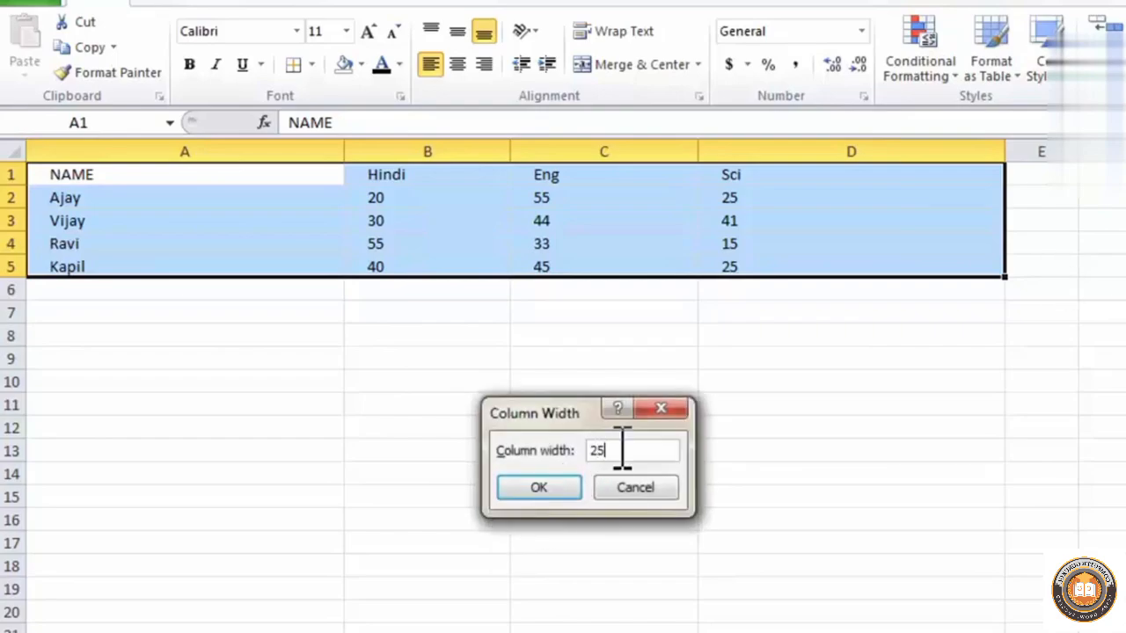
pyautogui.press('Return')
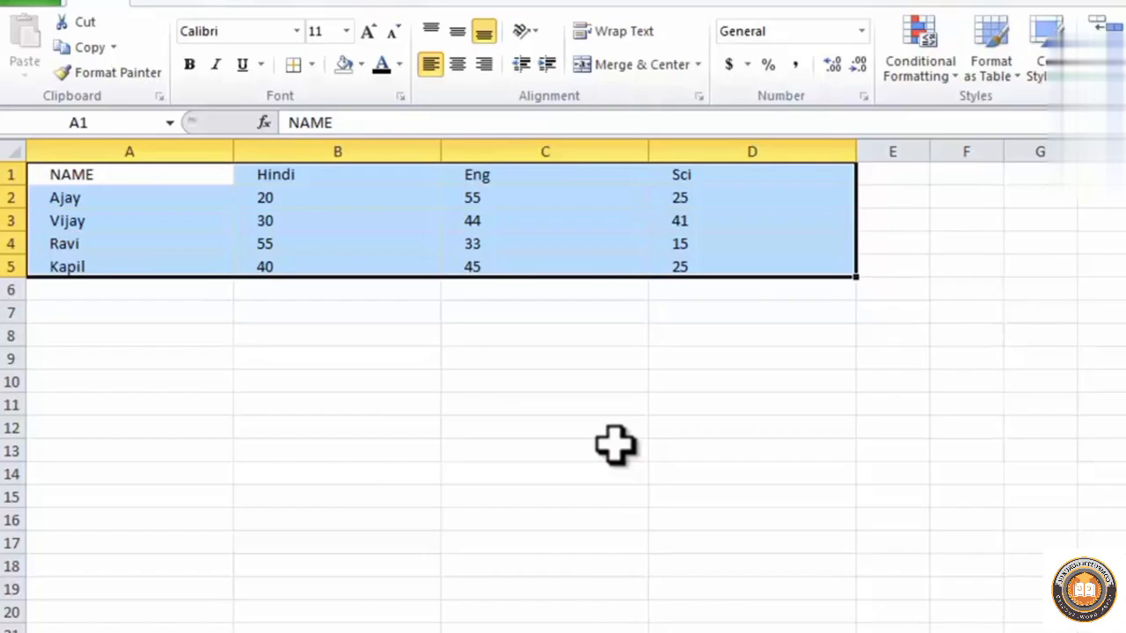
pyautogui.hotkey('ctrl', 'z')
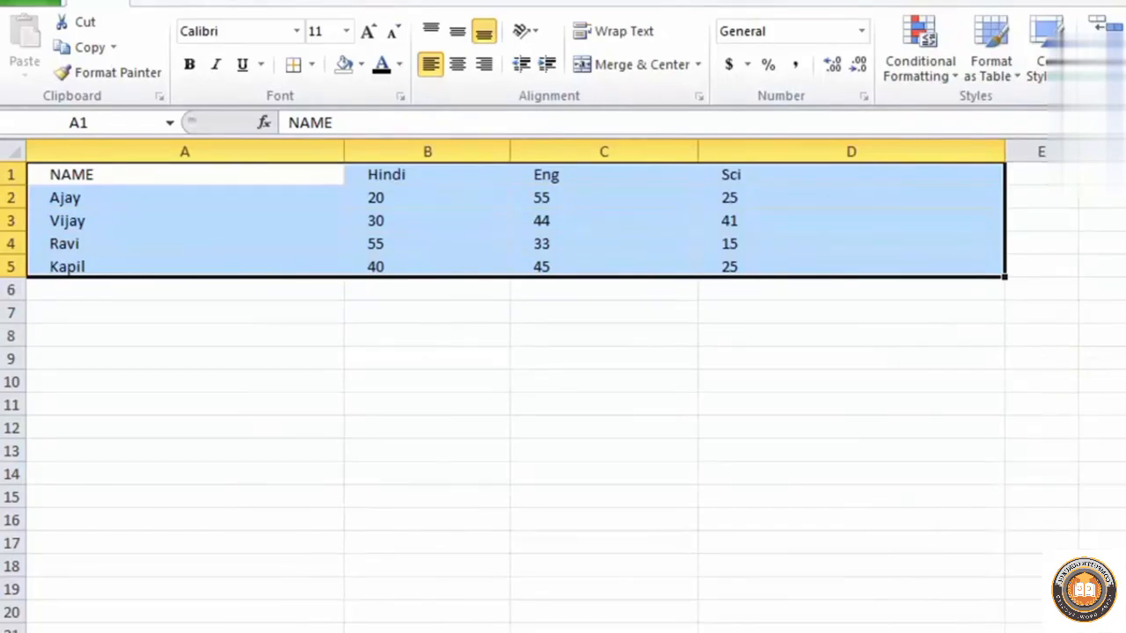
pyautogui.hotkey('ctrl', 'y')
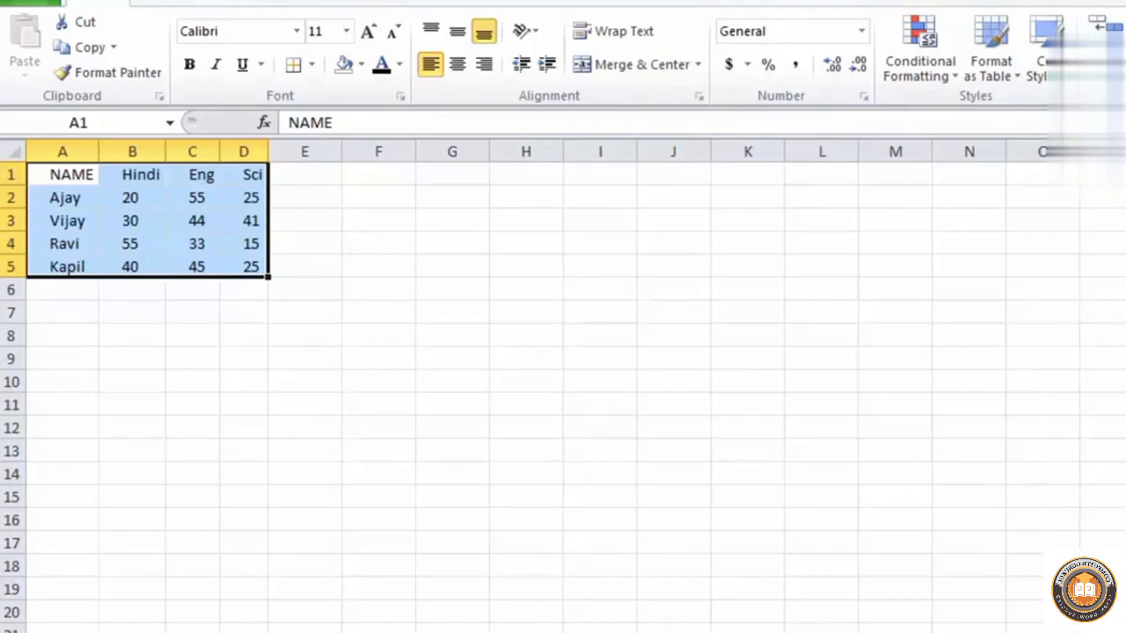
pyautogui.hotkey('ctrl', 'z')
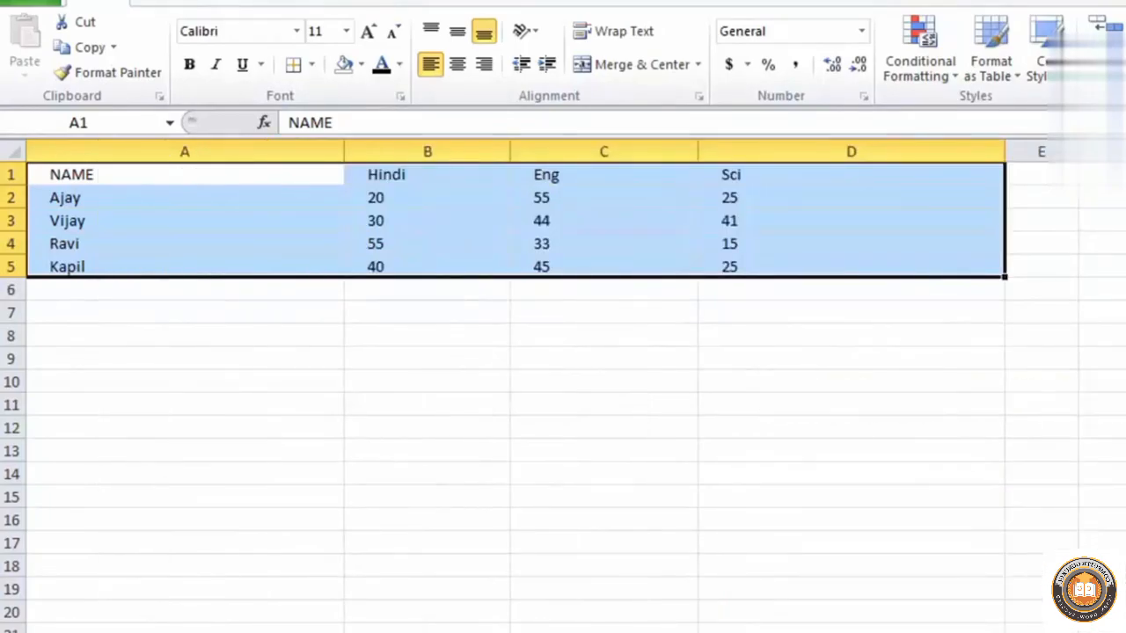
# Set the worksheet's default column width to 40
pyautogui.hotkey('alt', 'h')
pyautogui.press('o')
pyautogui.press('d')
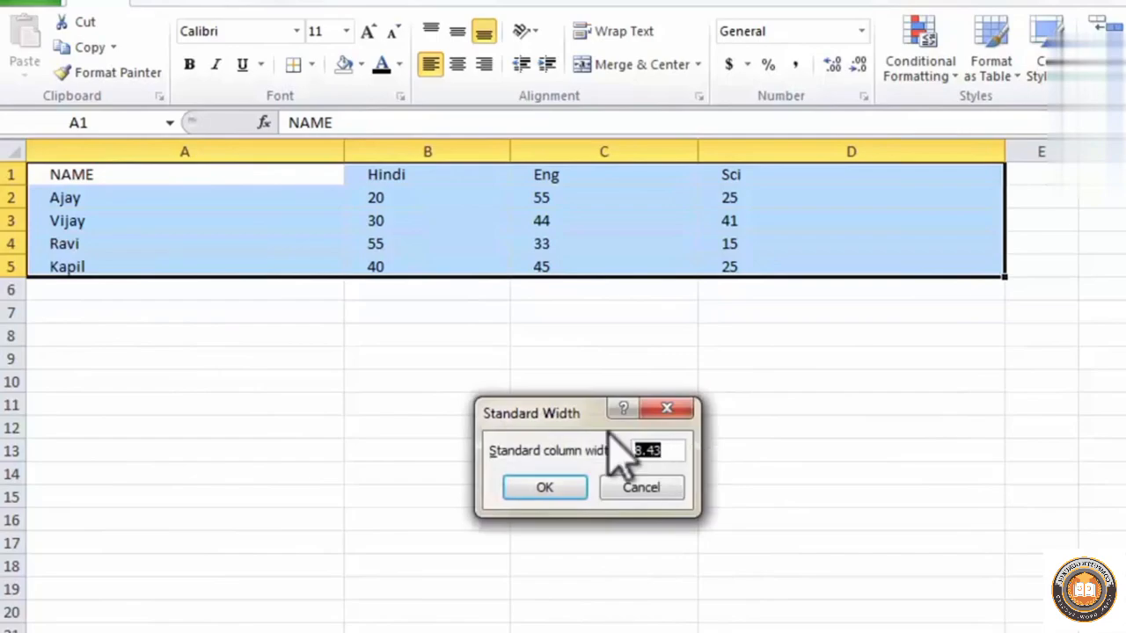
pyautogui.moveTo(609, 418); pyautogui.dragTo(1065, 414)
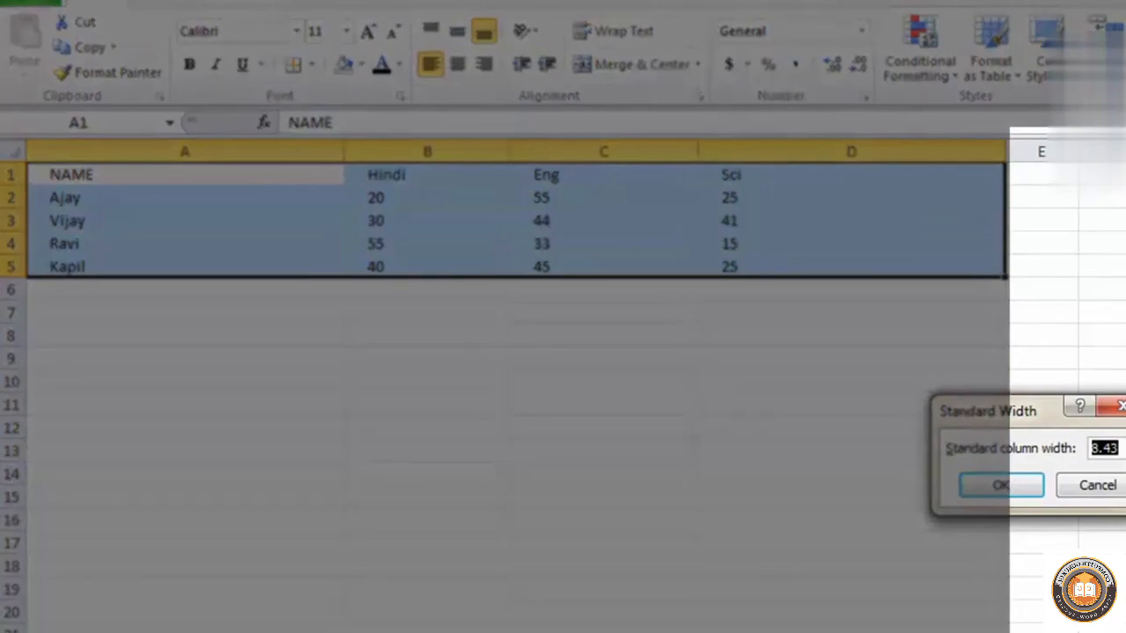
pyautogui.write('40')
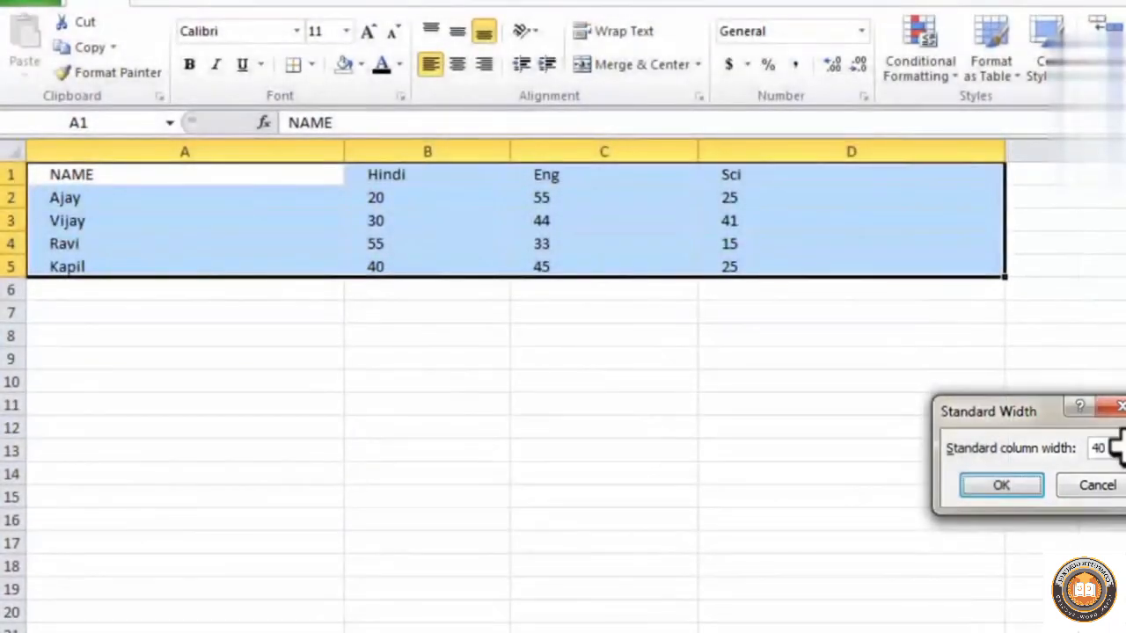
pyautogui.press('Return')
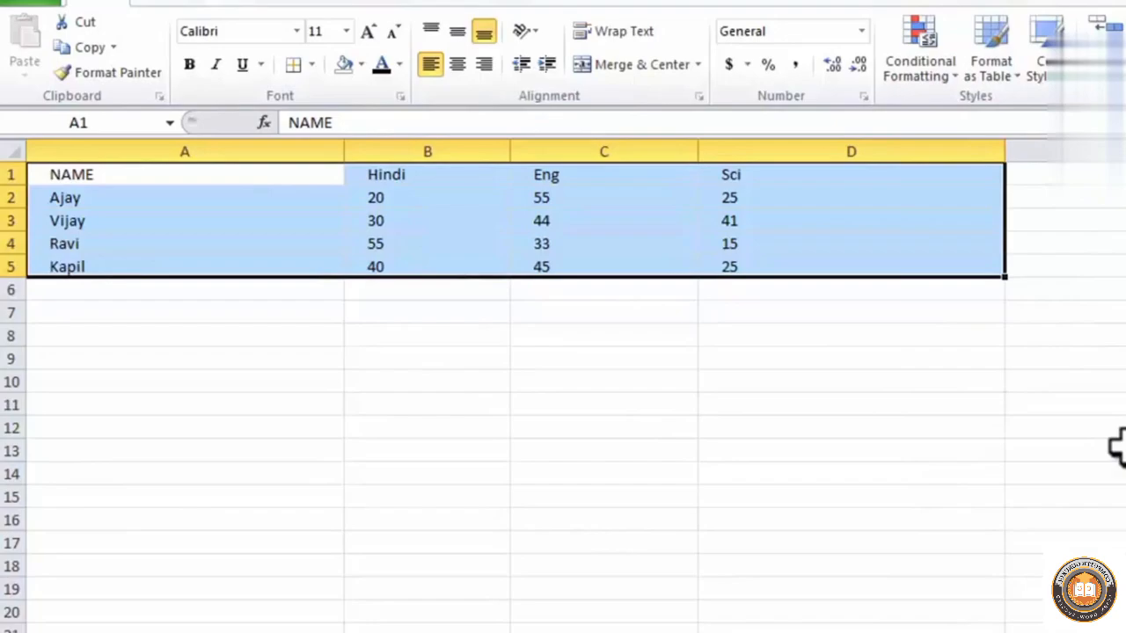
# Check the empty columns beside the marks table and set the default column width to 15
pyautogui.click(1117, 152)
pyautogui.click(1125, 151)
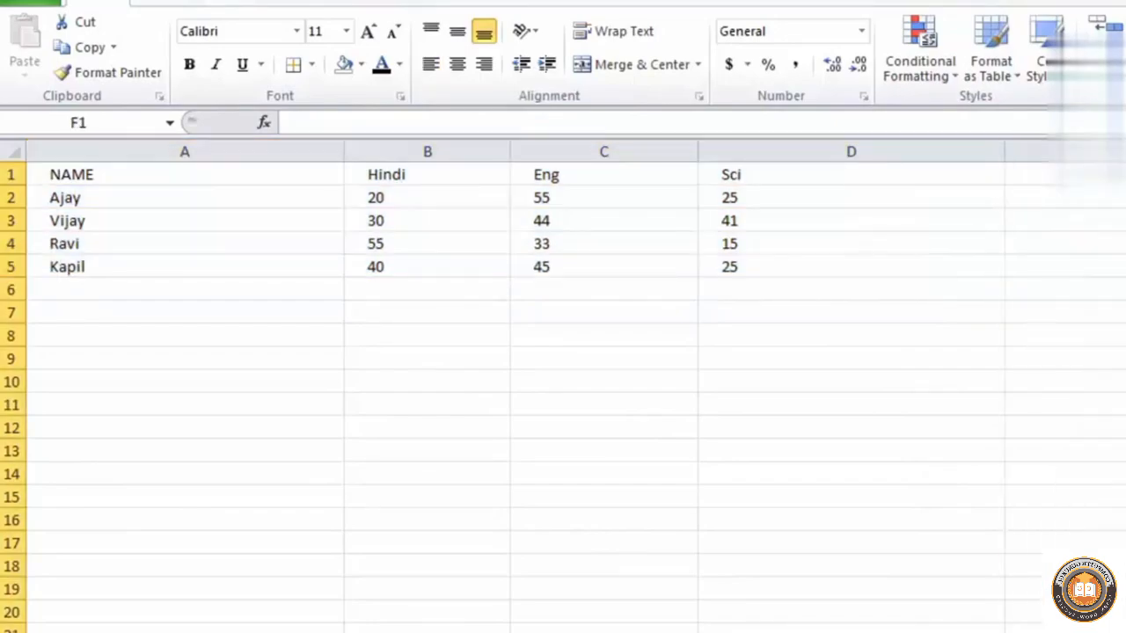
pyautogui.click(1110, 151)
pyautogui.click(1125, 152)
pyautogui.click(1065, 243)
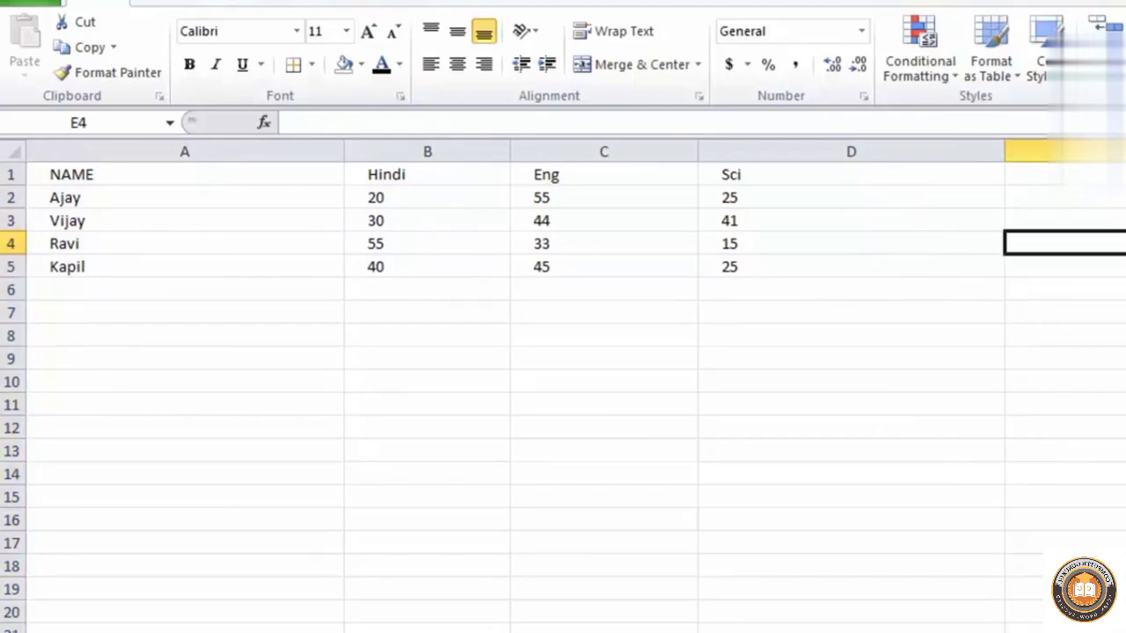
pyautogui.click(1125, 212)
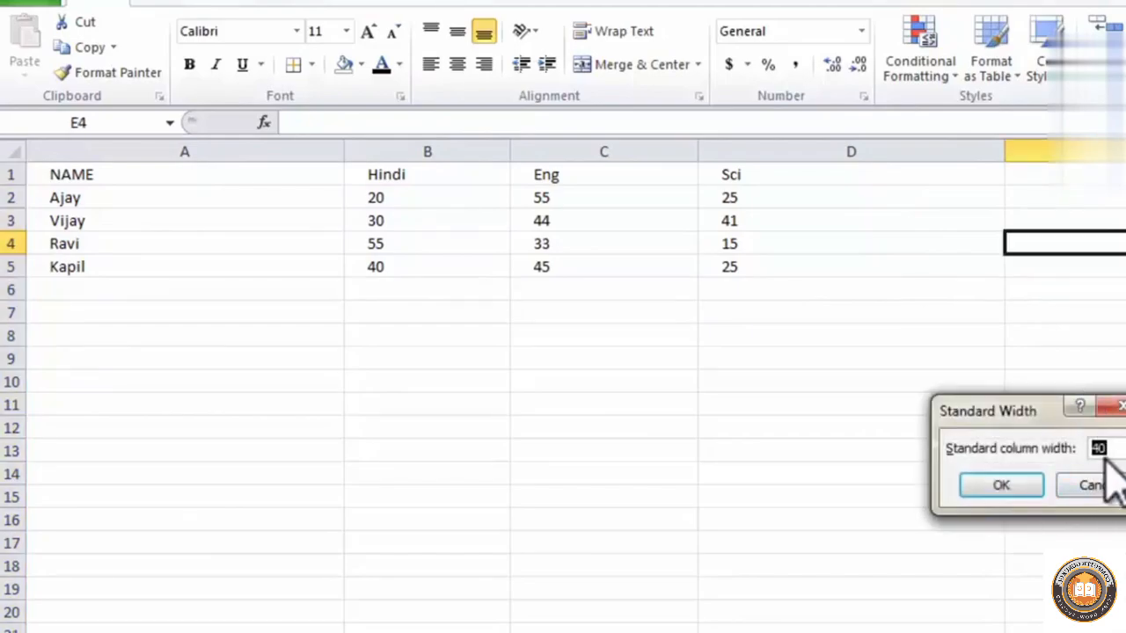
pyautogui.write('15')
pyautogui.press('Return')
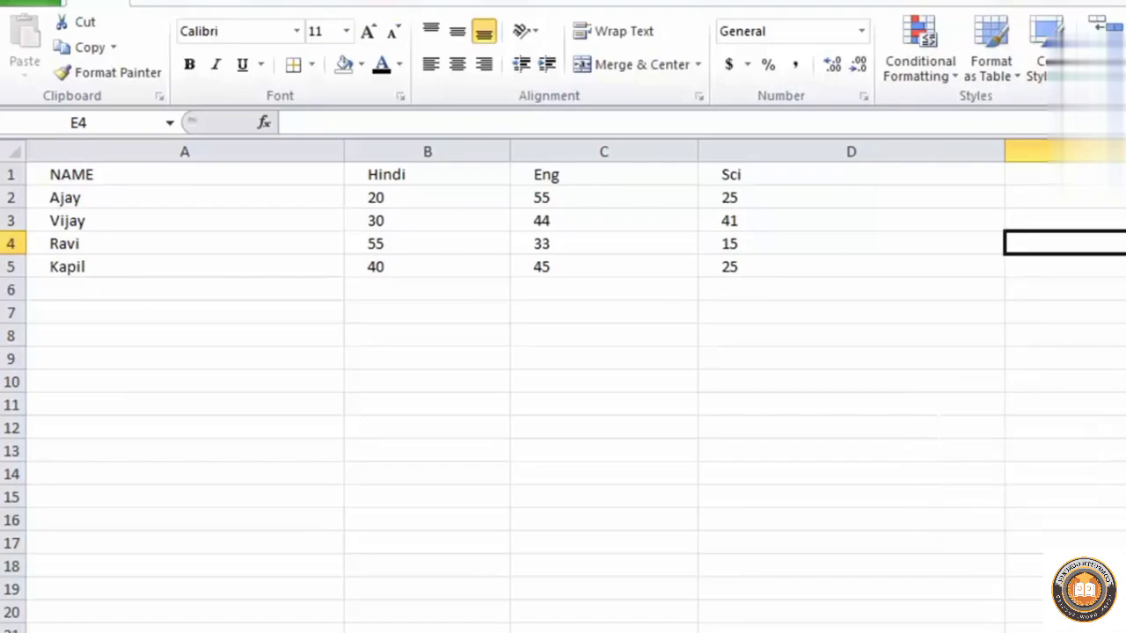
pyautogui.click(1110, 351)
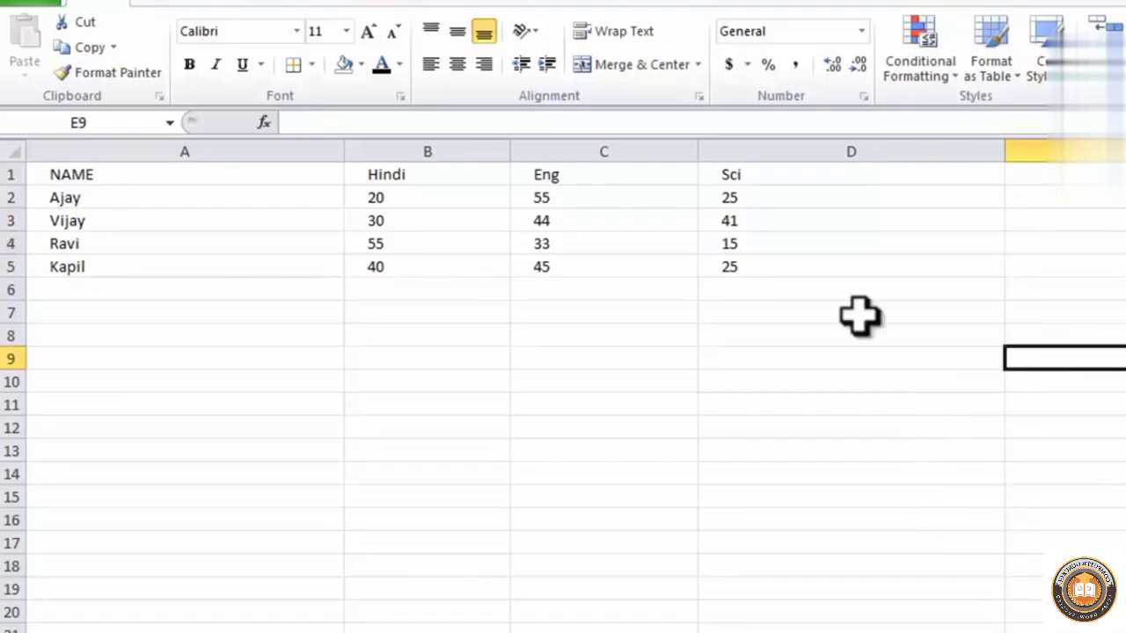
# Hide rows 3 and 4 of the marks table
pyautogui.moveTo(133, 219); pyautogui.dragTo(712, 251)
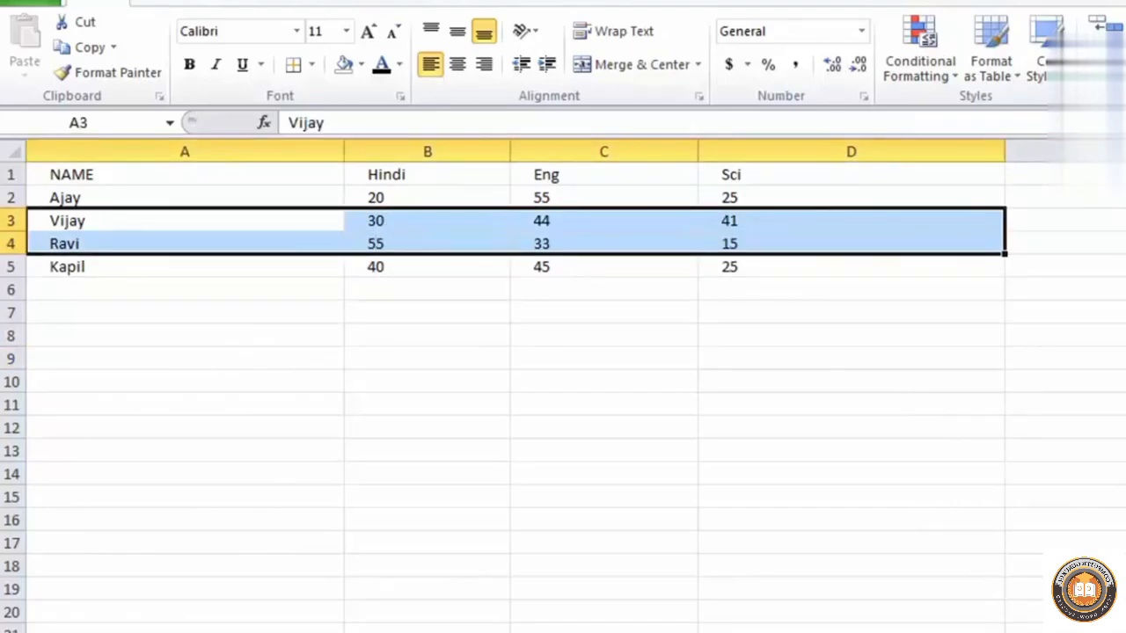
pyautogui.click(1059, 55)
pyautogui.moveTo(1100, 321)
pyautogui.click(1121, 379)
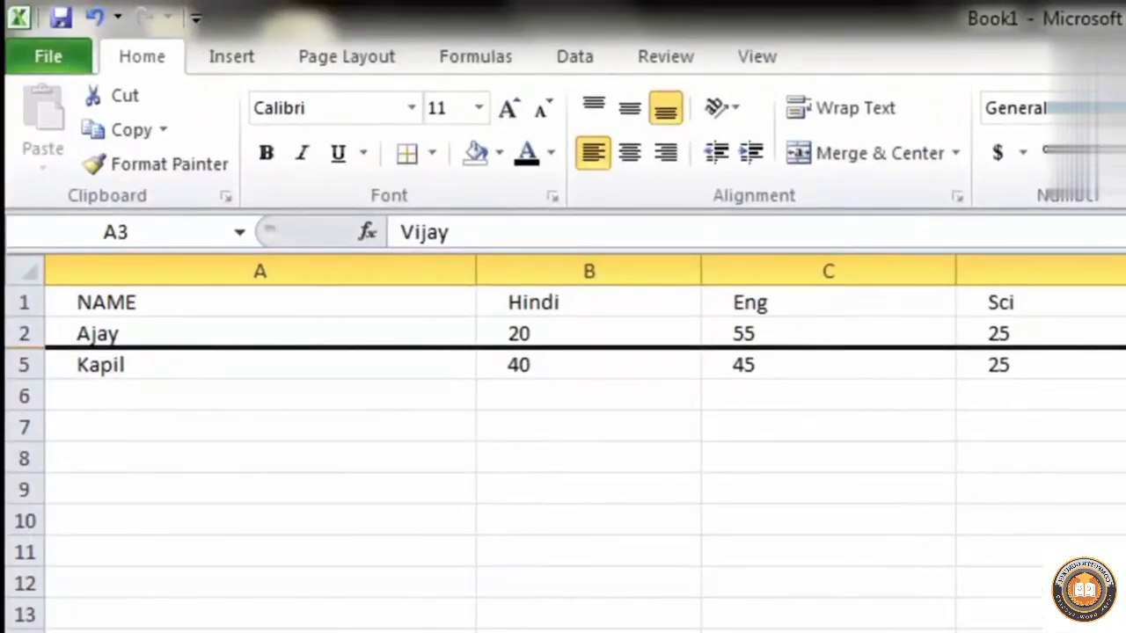
# Unhide rows 3 and 4 of the marks table
pyautogui.click(880, 149)
pyautogui.moveTo(962, 445)
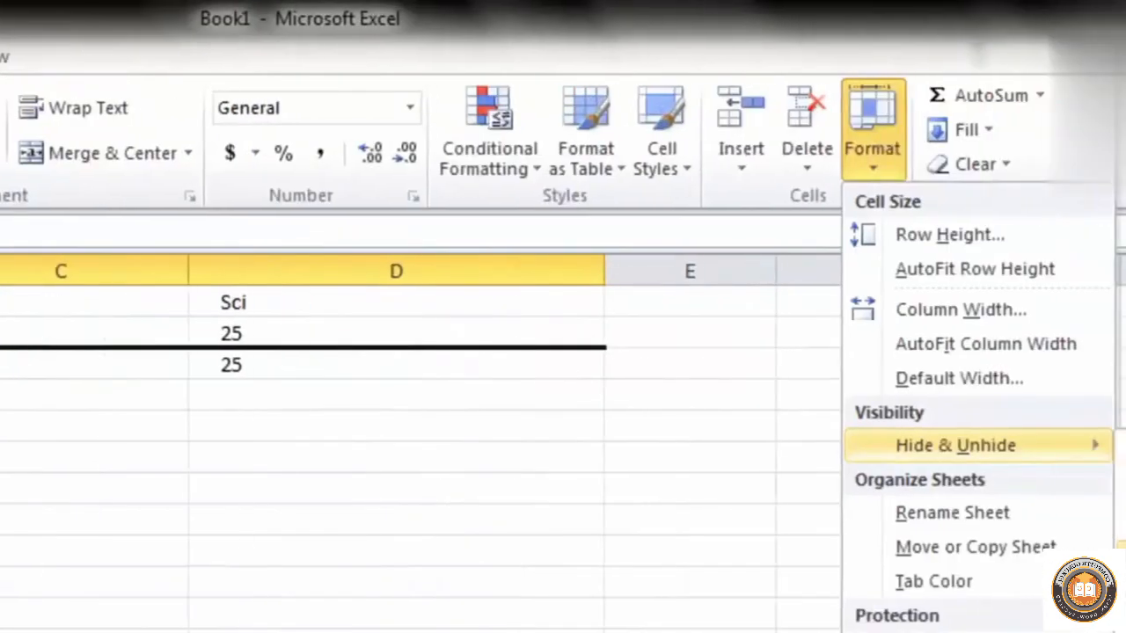
pyautogui.click(1119, 554)
pyautogui.click(1106, 389)
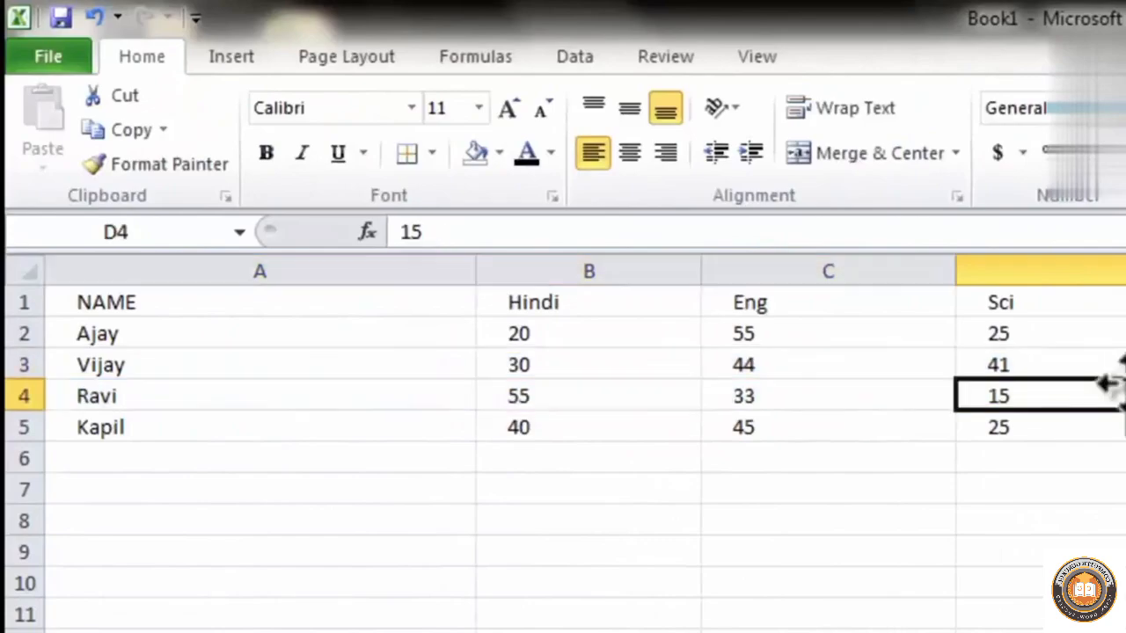
# Hide the Hindi and Eng columns (B and C) of the marks table and unhide them again
pyautogui.moveTo(646, 310); pyautogui.dragTo(804, 421)
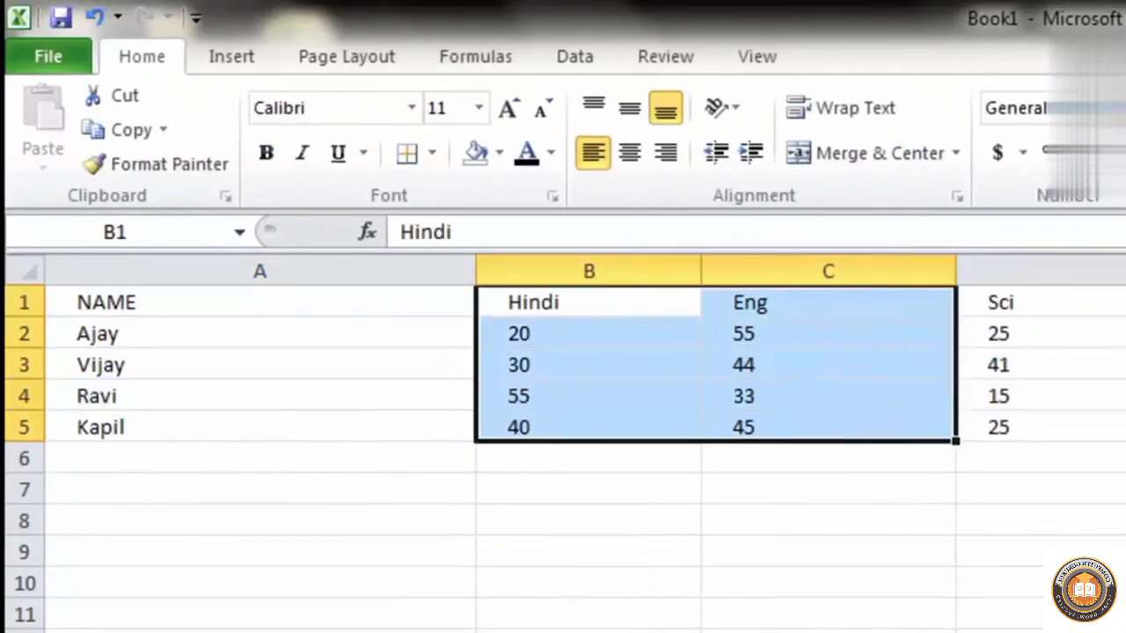
pyautogui.click(1022, 95)
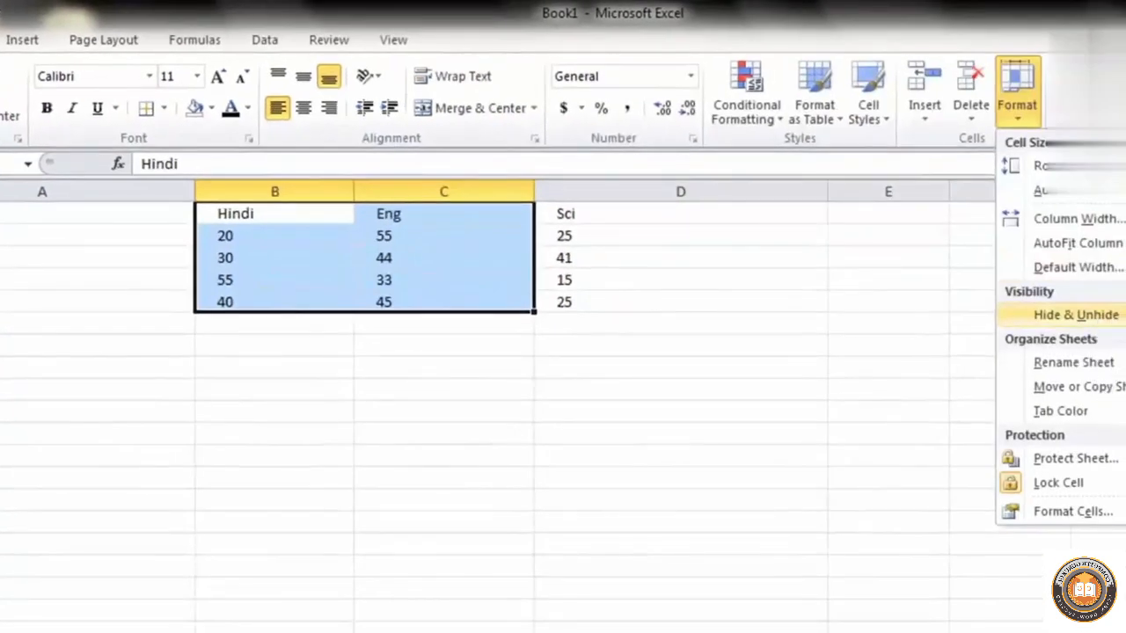
pyautogui.click(1124, 340)
pyautogui.click(1019, 117)
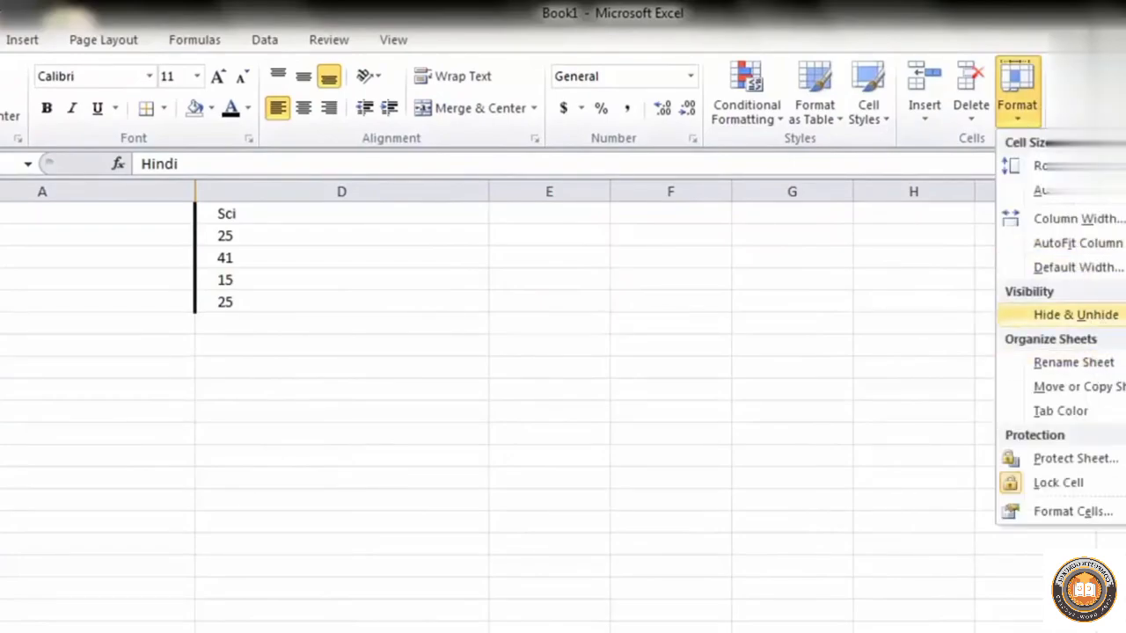
pyautogui.click(1124, 419)
# Hide the worksheet holding the marks table and look through the remaining sheets
pyautogui.click(1018, 97)
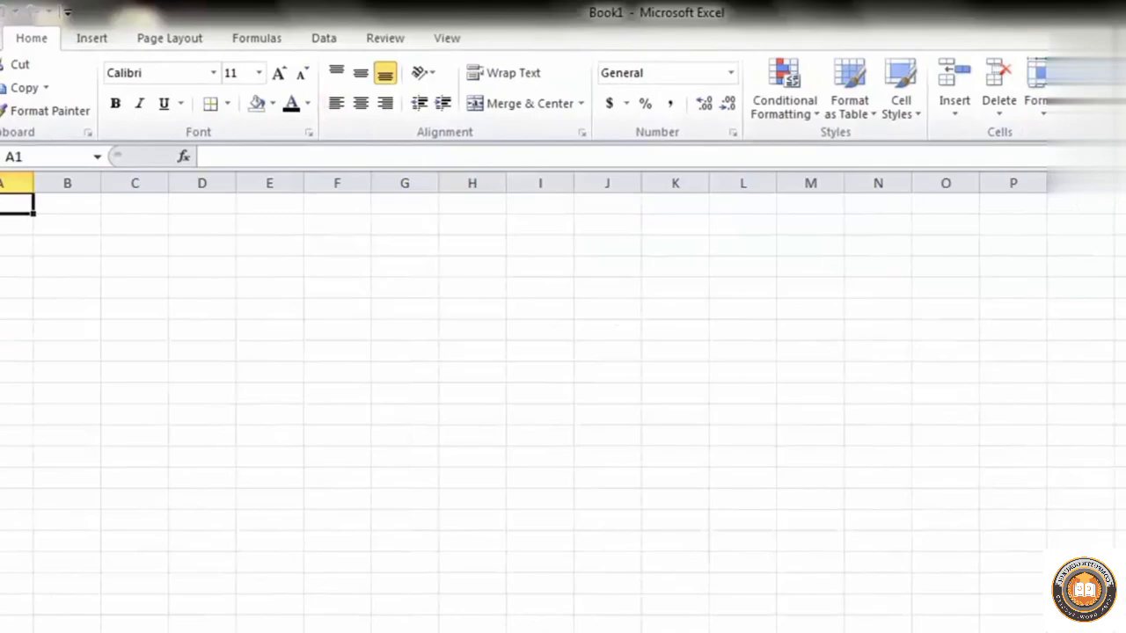
pyautogui.click(86, 632)
pyautogui.click(134, 632)
pyautogui.click(86, 632)
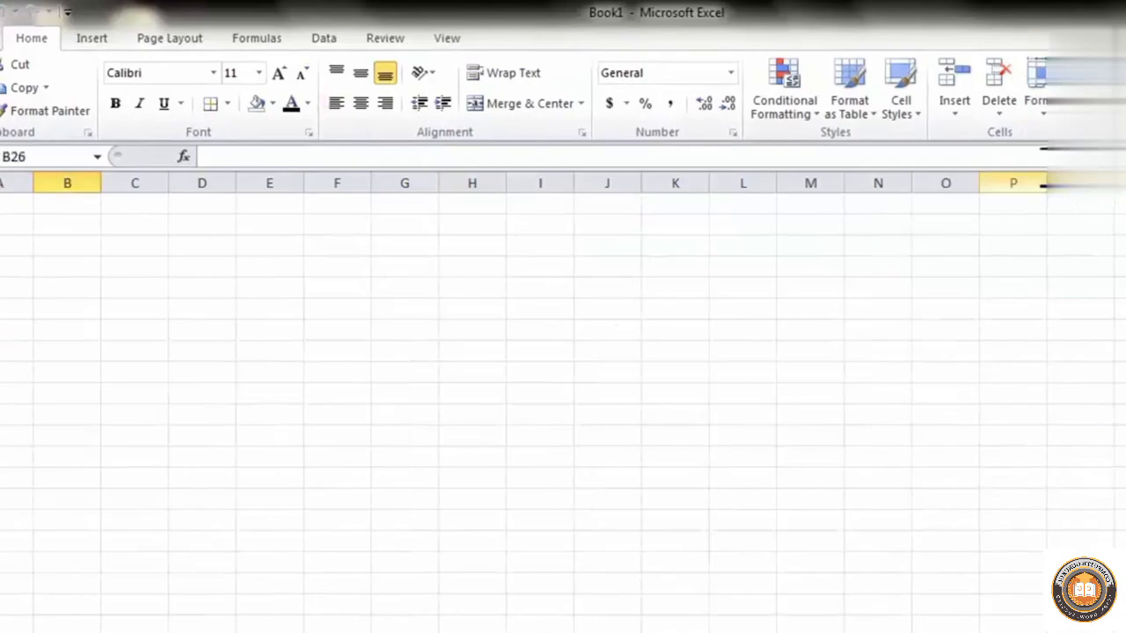
# Unhide Sheet1 to bring back the marks table
pyautogui.click(1038, 88)
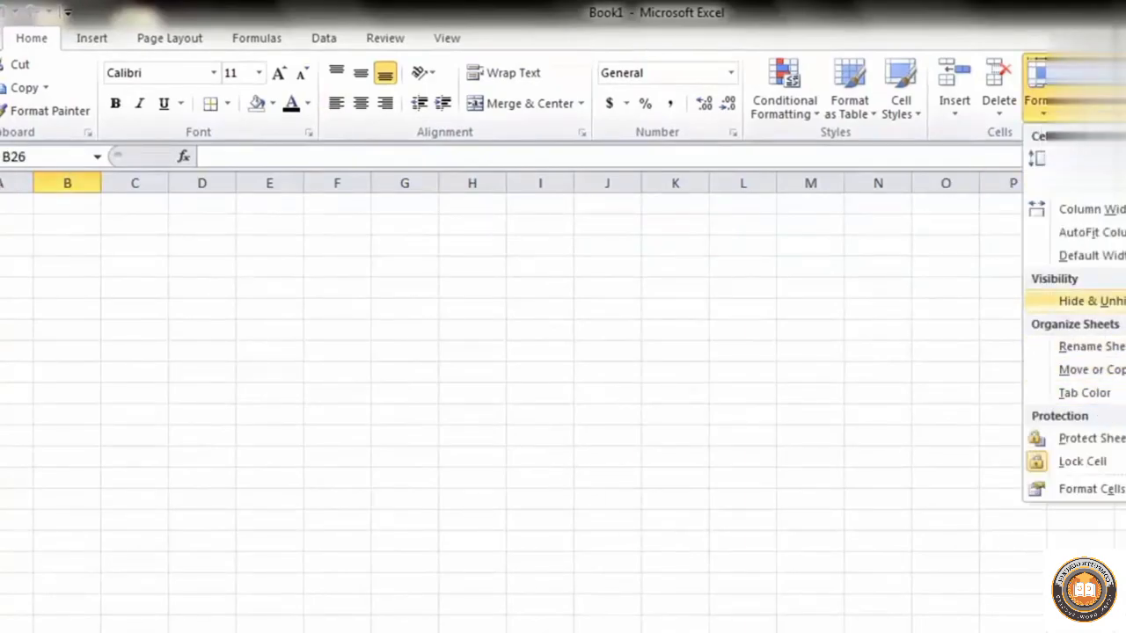
pyautogui.click(1125, 421)
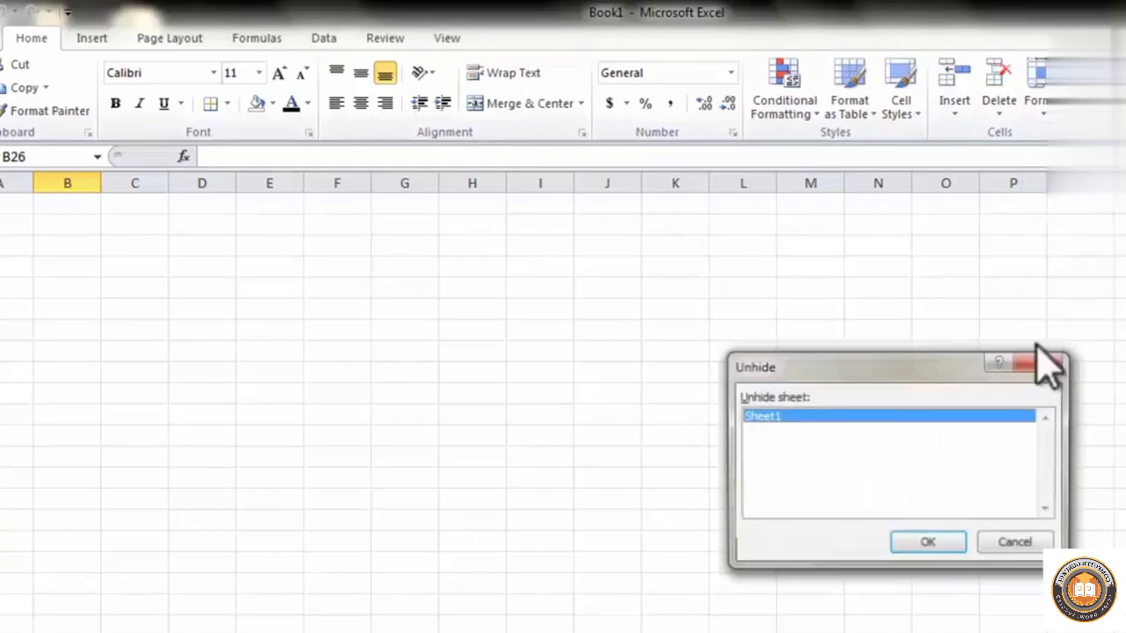
pyautogui.click(925, 544)
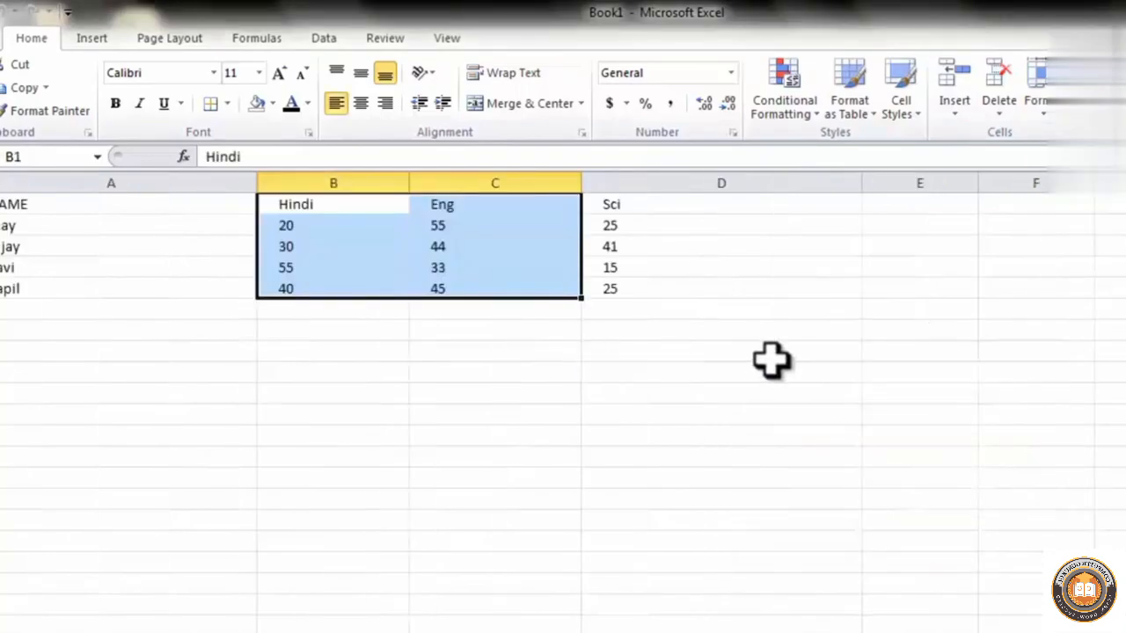
# Rename the worksheet holding the marks table as "class 5th data"
pyautogui.click(1122, 97)
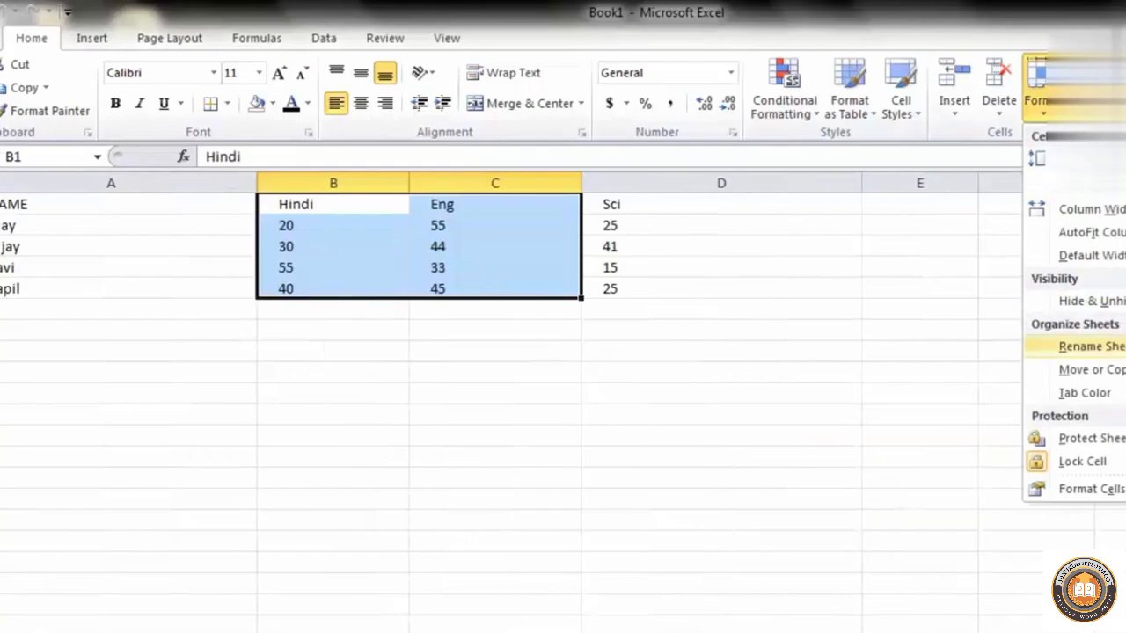
pyautogui.moveTo(1121, 393)
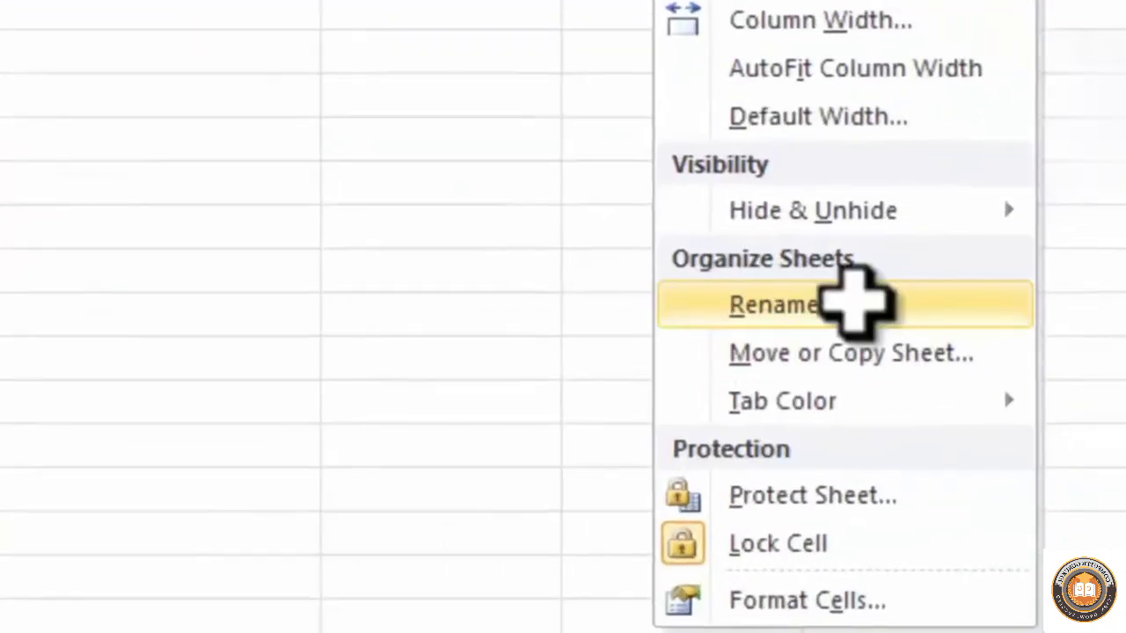
pyautogui.click(1091, 347)
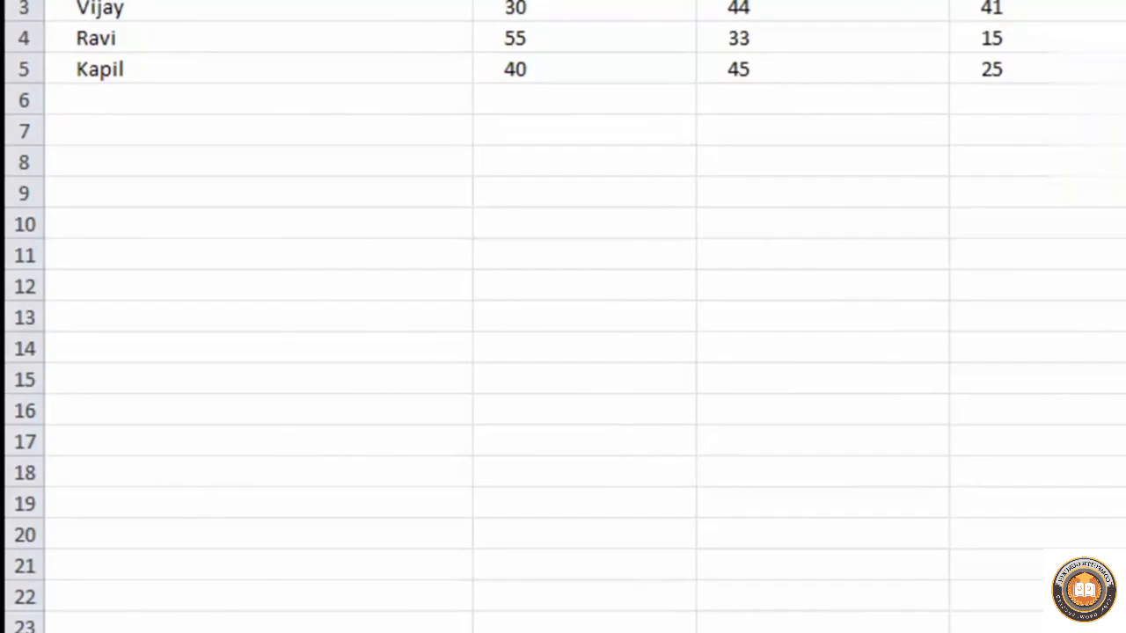
pyautogui.click(1091, 286)
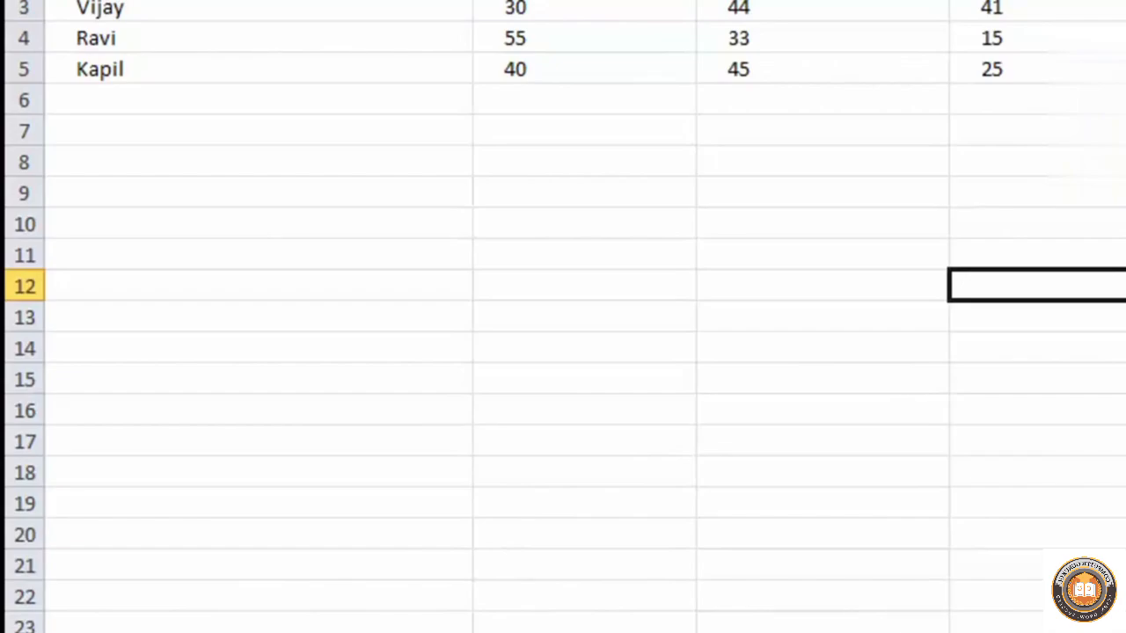
pyautogui.click(352, 317)
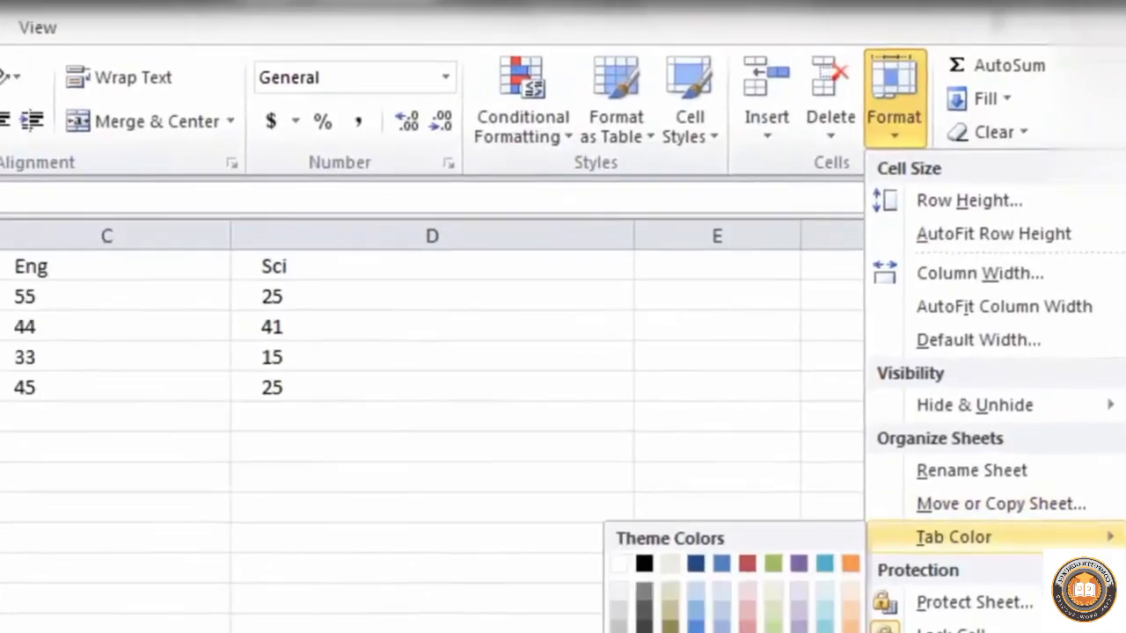
# Create a copy of the class 5th data sheet in Book1, placed before the original sheet
pyautogui.click(404, 589)
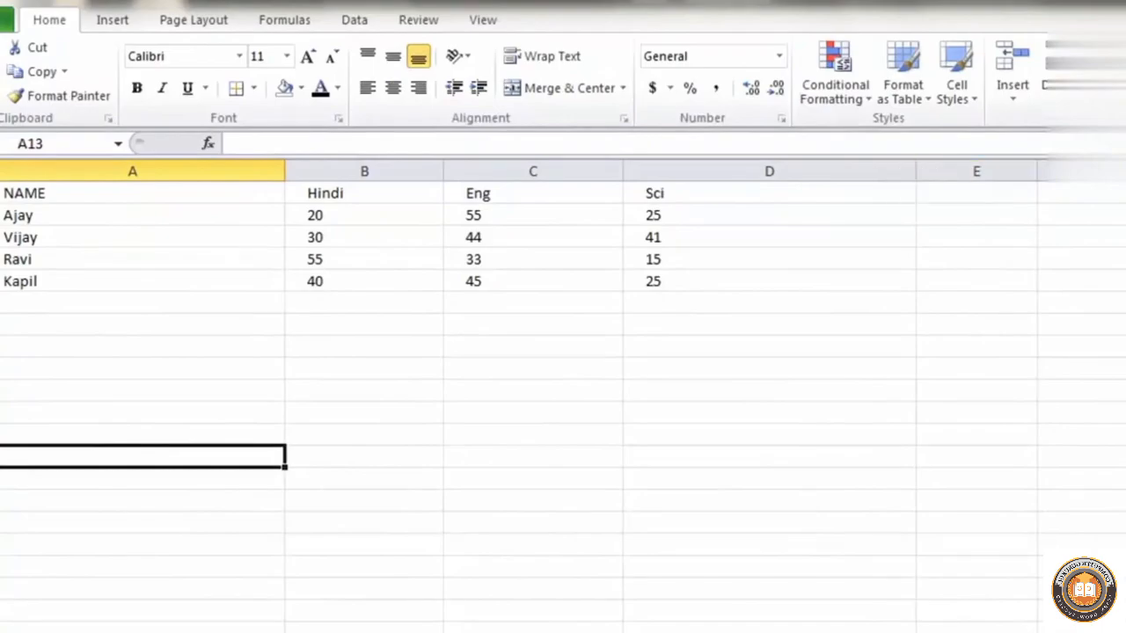
pyautogui.click(1109, 79)
pyautogui.click(1110, 366)
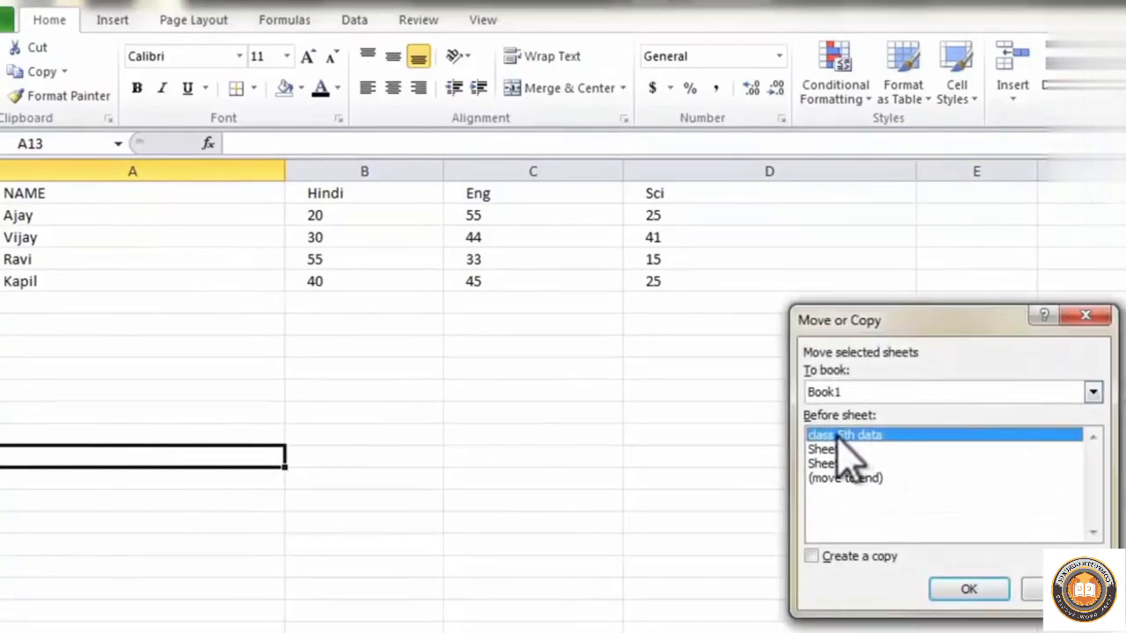
pyautogui.click(828, 557)
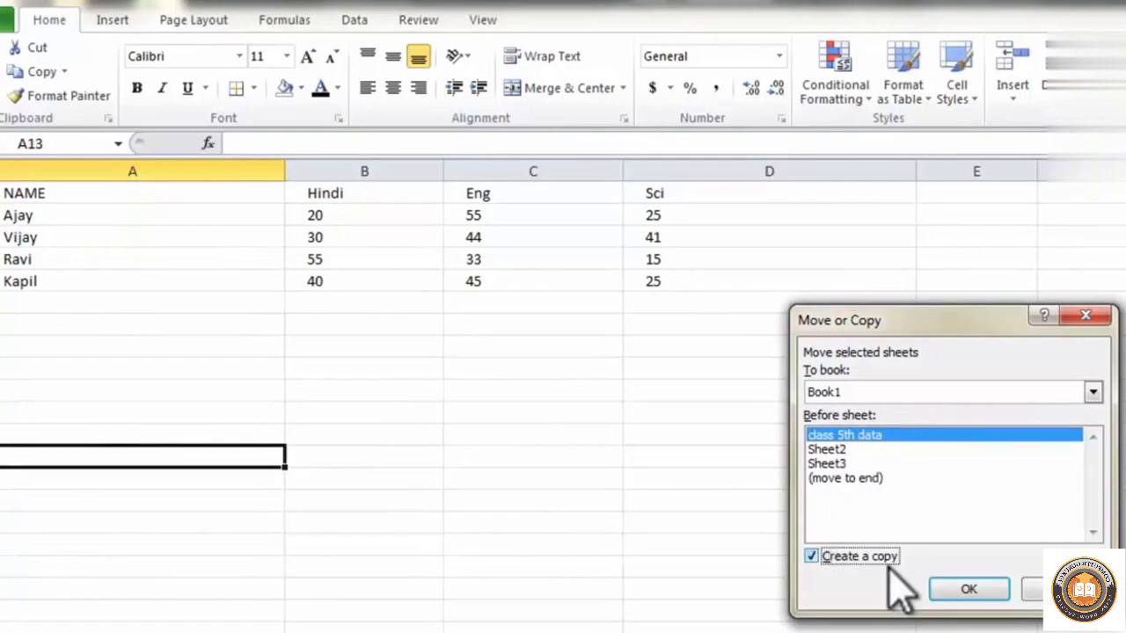
pyautogui.click(968, 591)
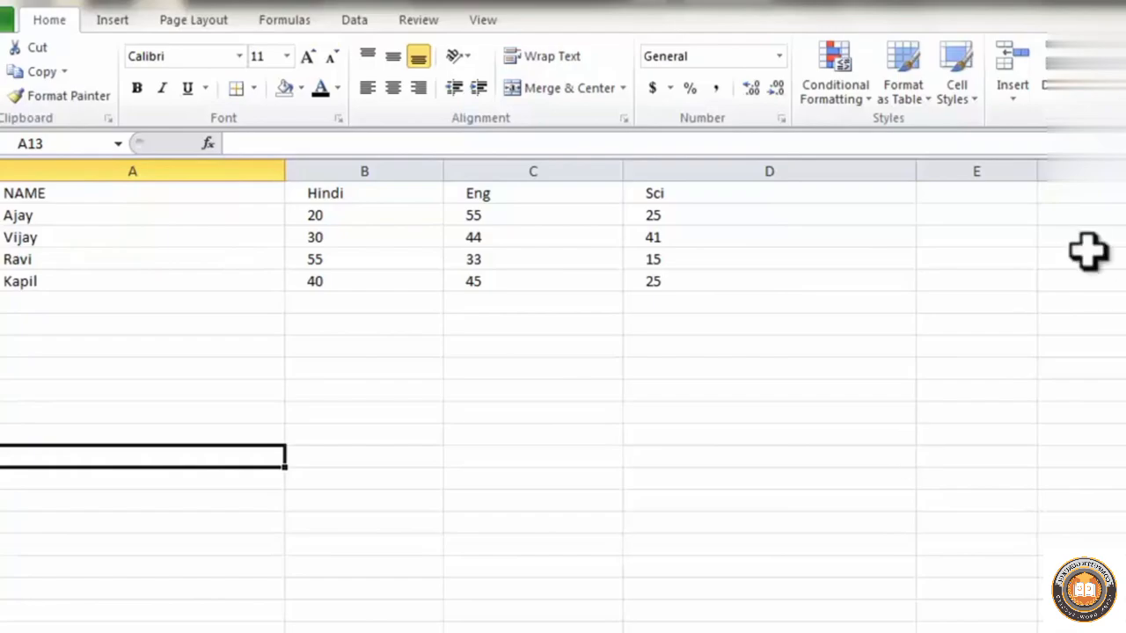
# Delete the copied marks sheet from the workbook and confirm the deletion
pyautogui.click(1060, 85)
pyautogui.click(1094, 204)
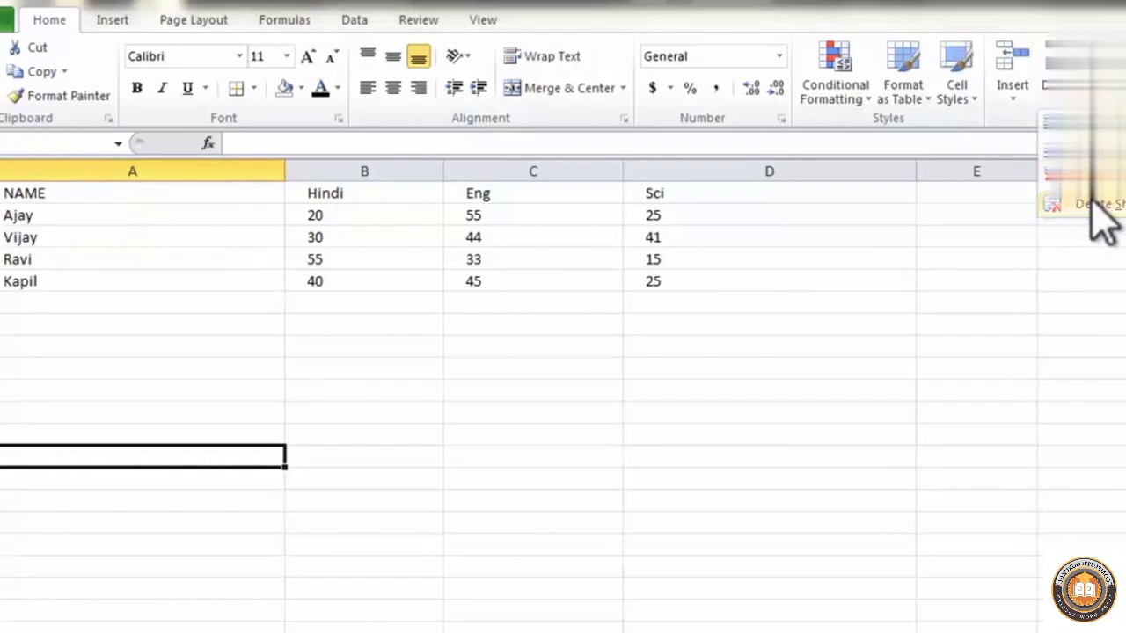
pyautogui.click(662, 448)
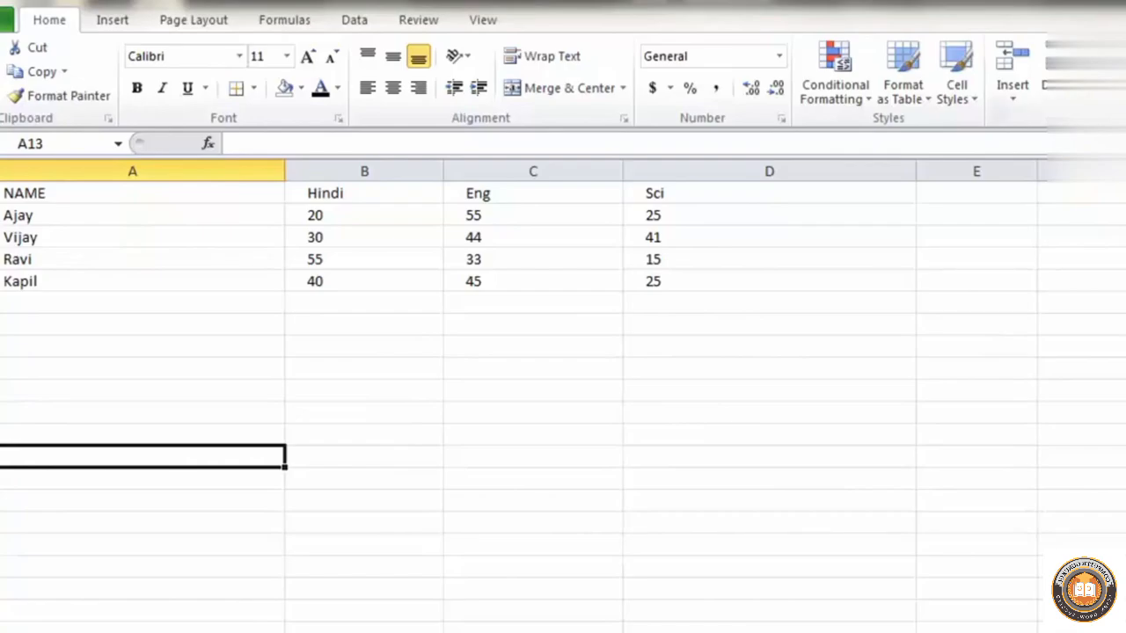
# Move the class 5th data sheet to the end of Book1 without creating a copy
pyautogui.click(1105, 84)
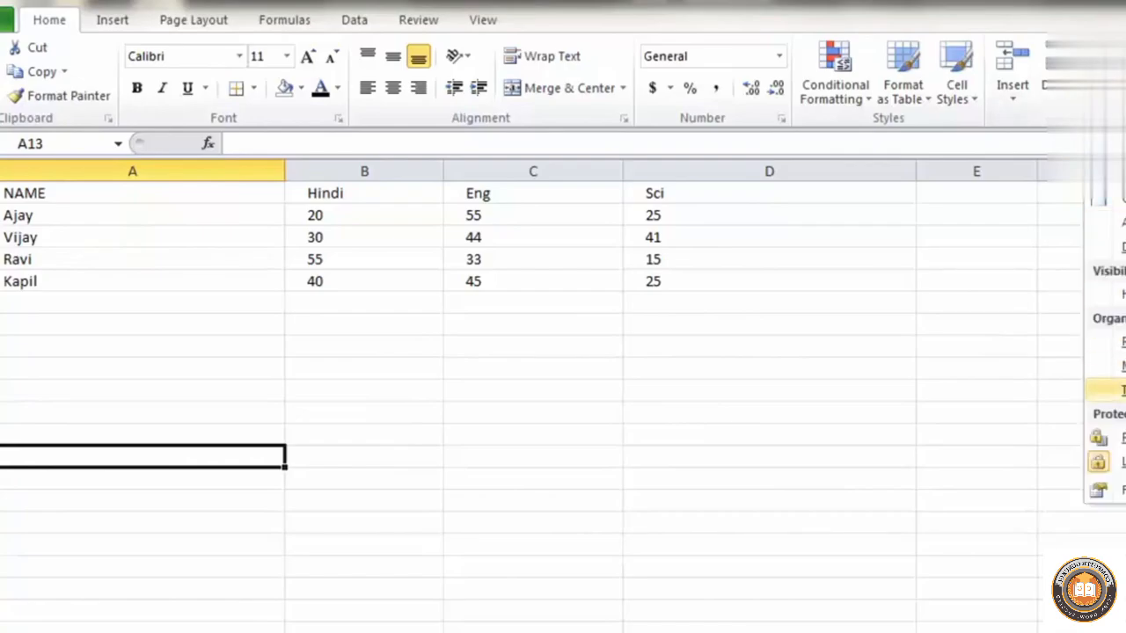
pyautogui.moveTo(1105, 391)
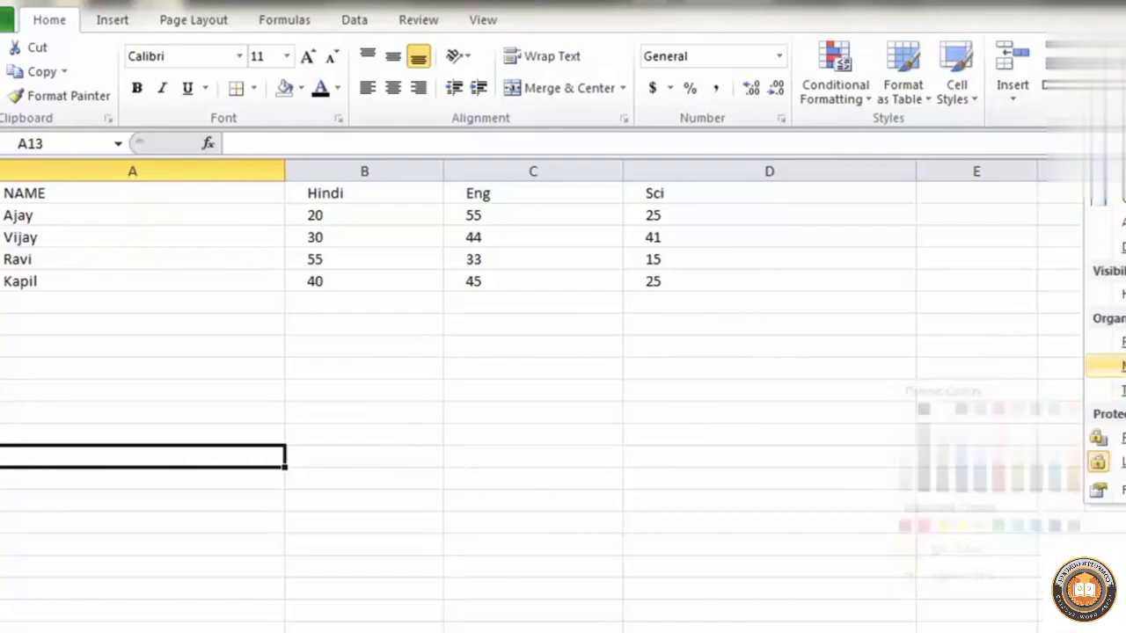
pyautogui.click(1106, 366)
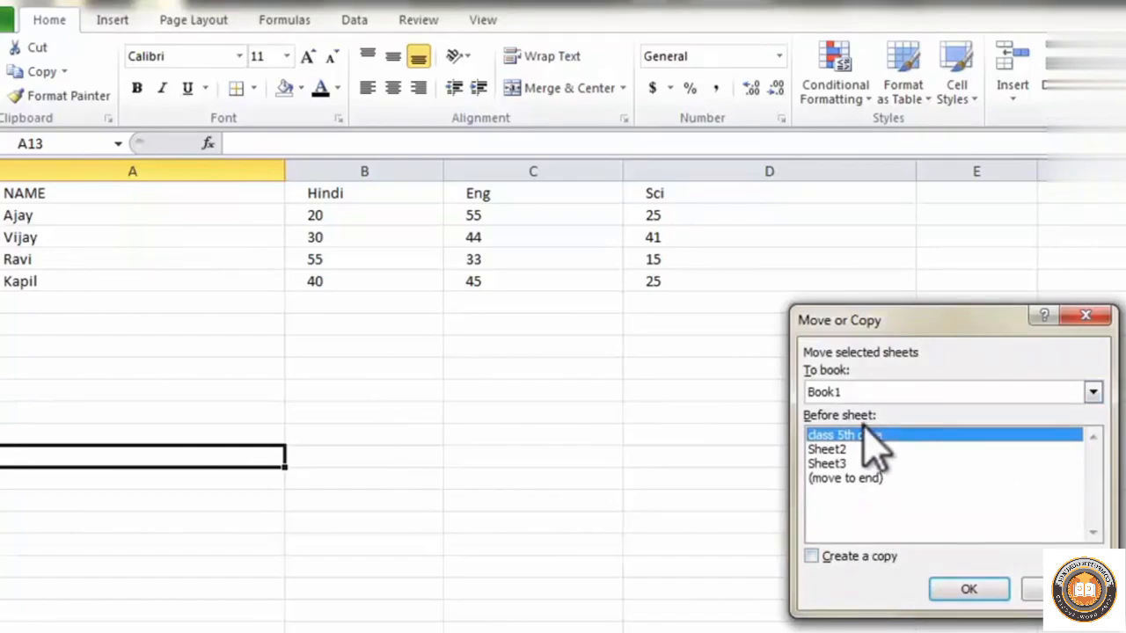
pyautogui.click(848, 477)
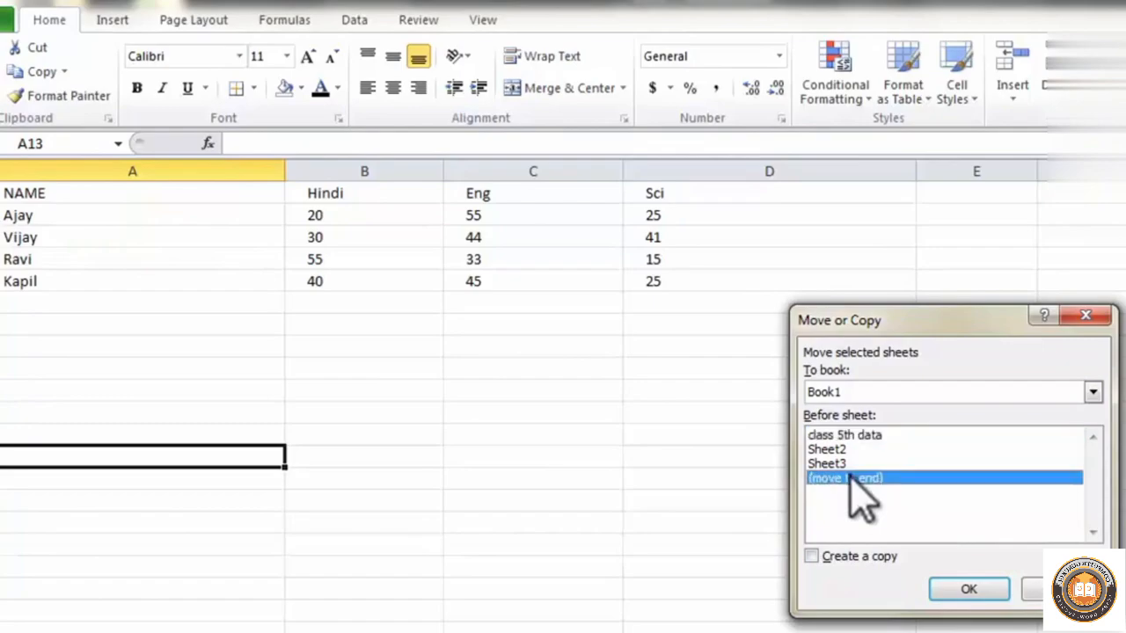
pyautogui.click(974, 590)
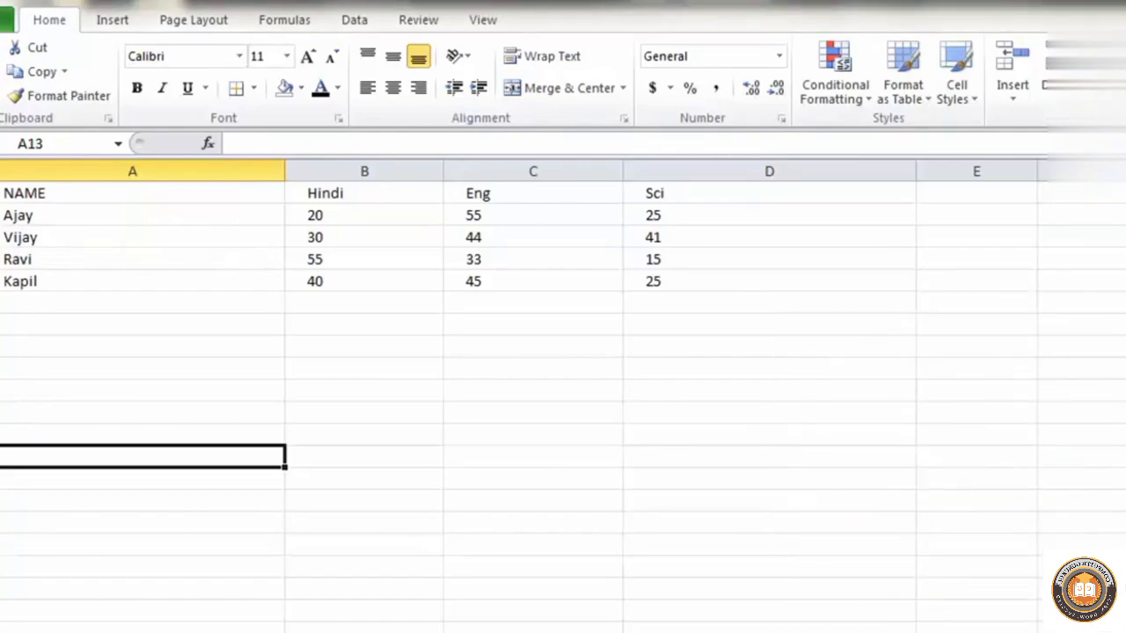
# Examine the tab colour choices for the marks sheet
pyautogui.click(1109, 86)
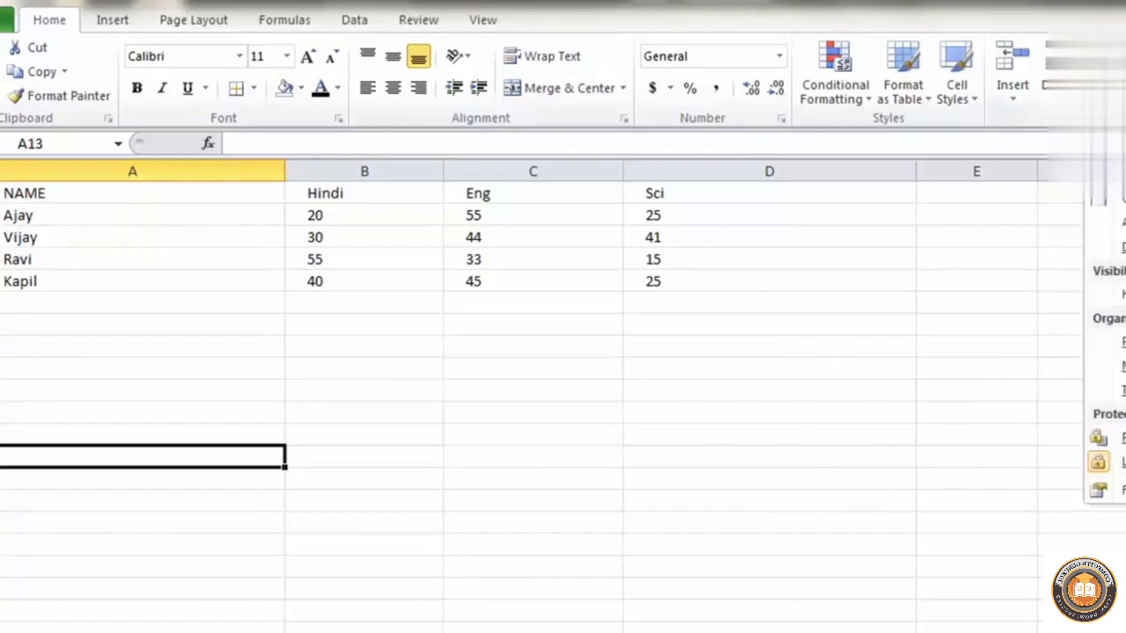
pyautogui.moveTo(1106, 390)
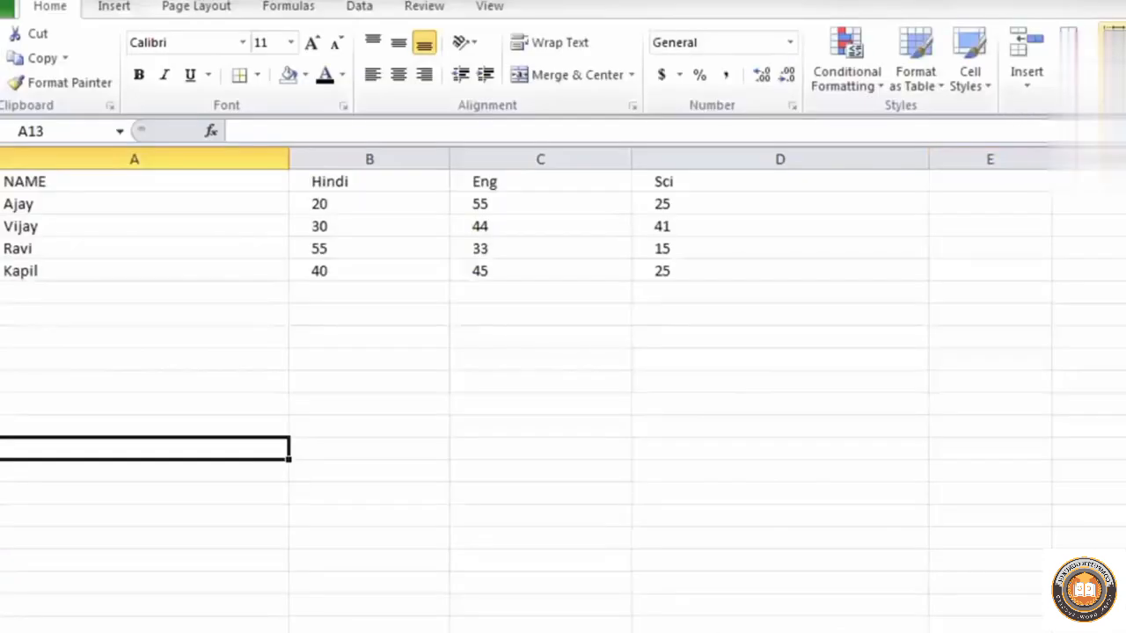
# Protect the marks sheet with an unprotect password, allowing only selection of locked and unlocked cells, and re-enter the password to confirm
pyautogui.click(1116, 66)
pyautogui.moveTo(1113, 380)
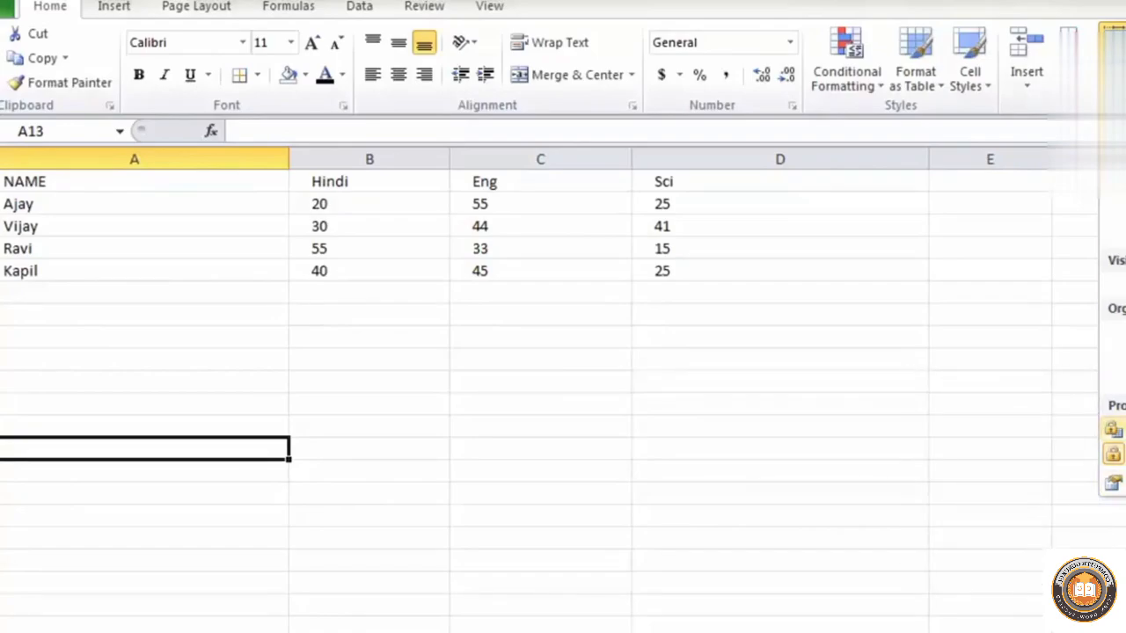
pyautogui.click(1113, 429)
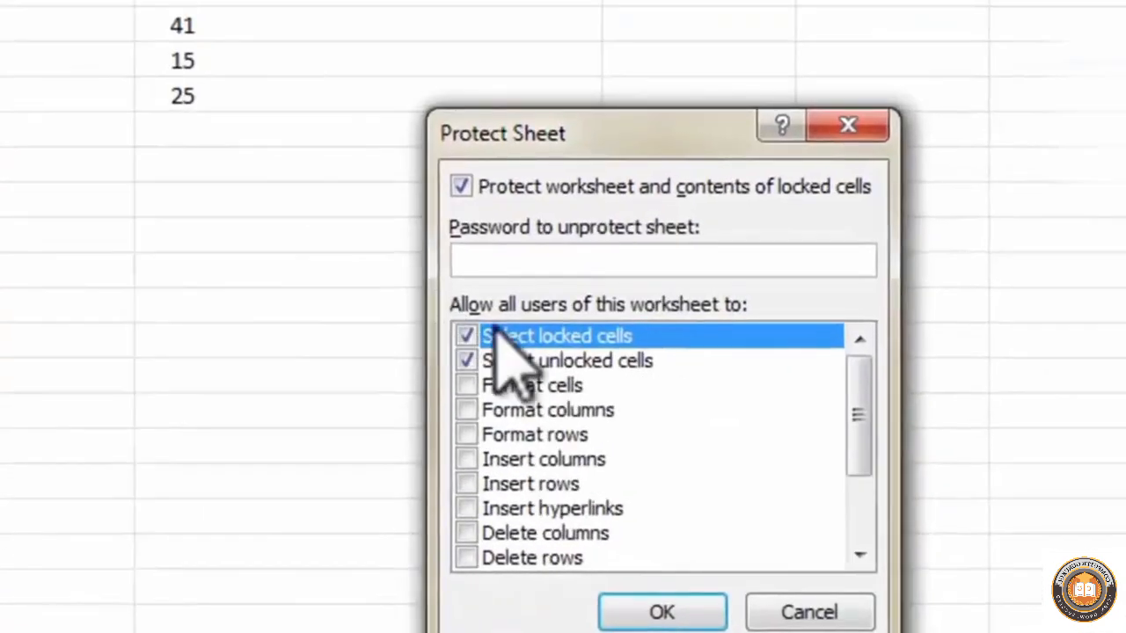
pyautogui.moveTo(564, 134); pyautogui.dragTo(370, 125)
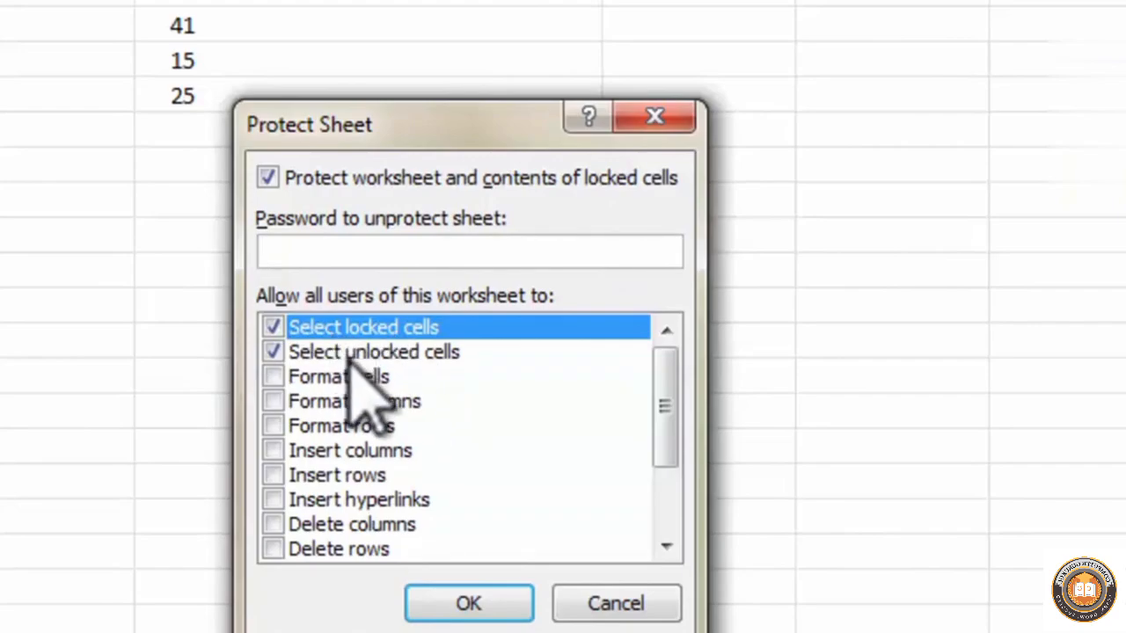
pyautogui.click(492, 604)
pyautogui.click(361, 251)
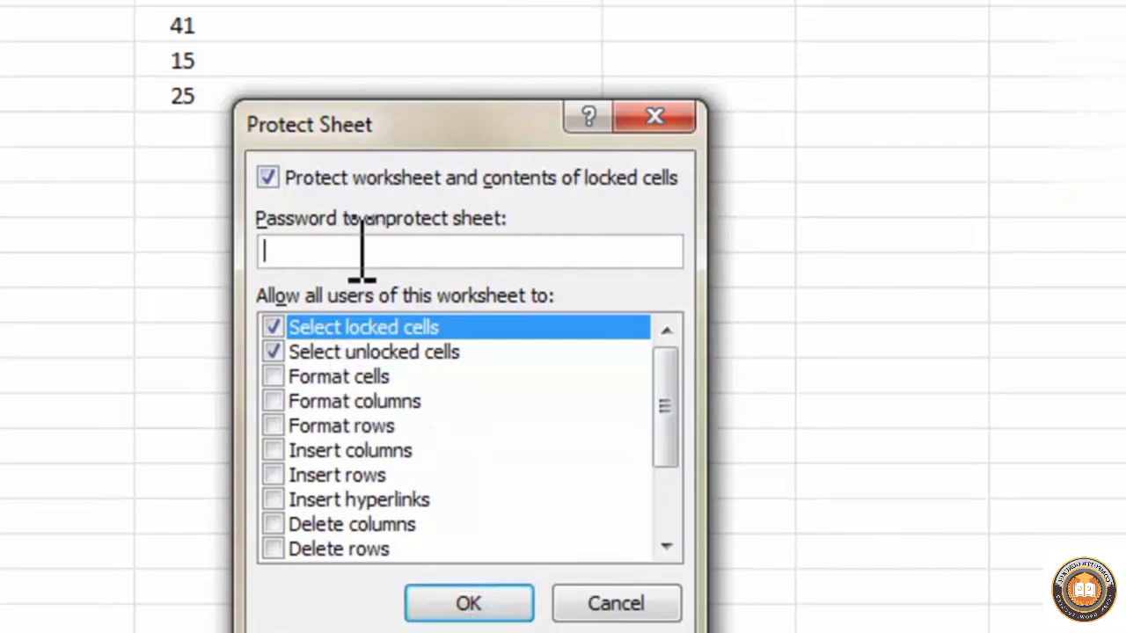
pyautogui.write('123')
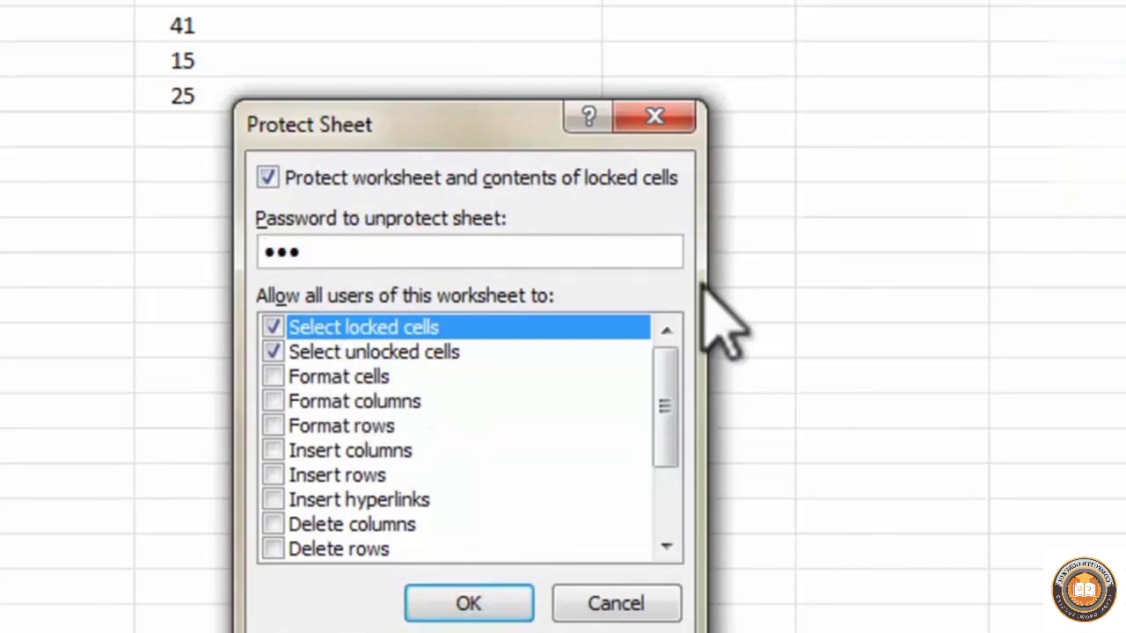
pyautogui.click(480, 604)
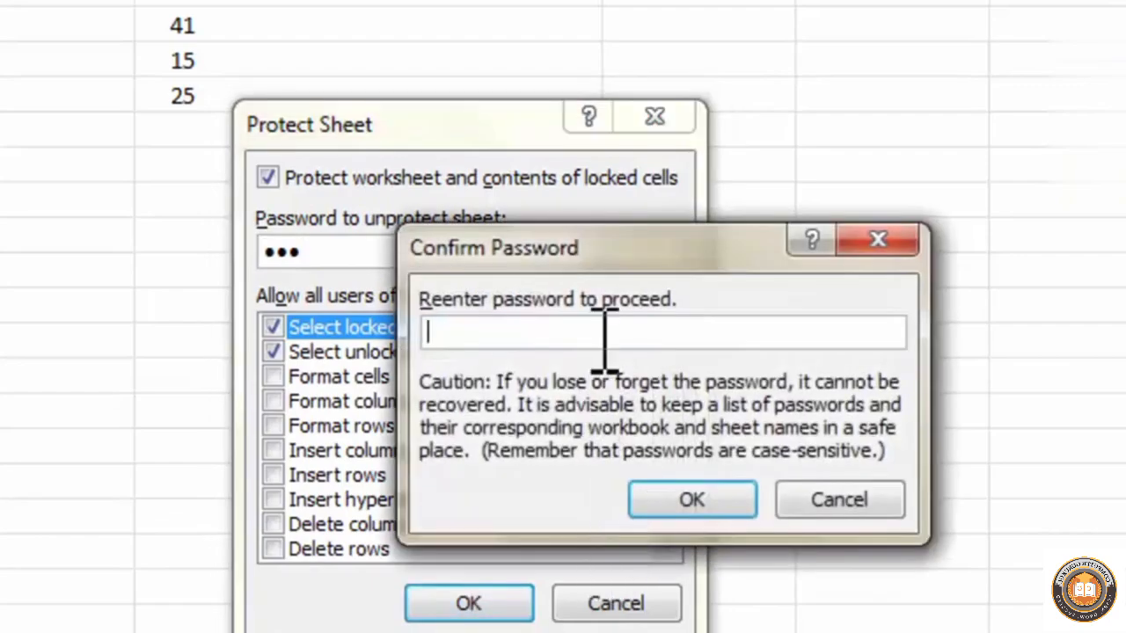
pyautogui.write('123')
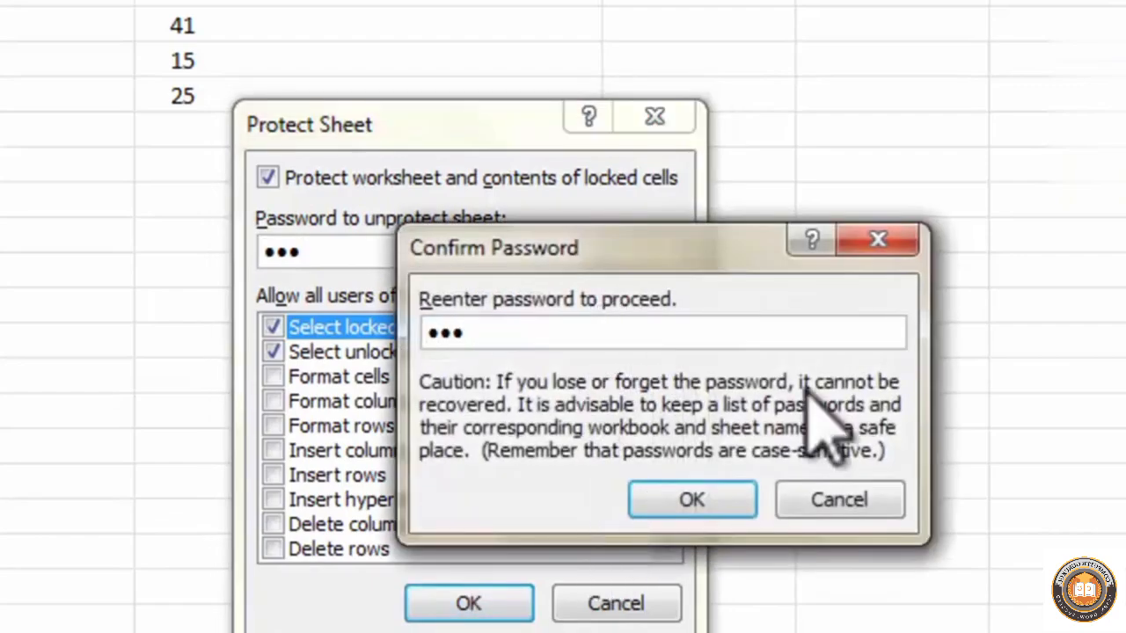
pyautogui.click(710, 502)
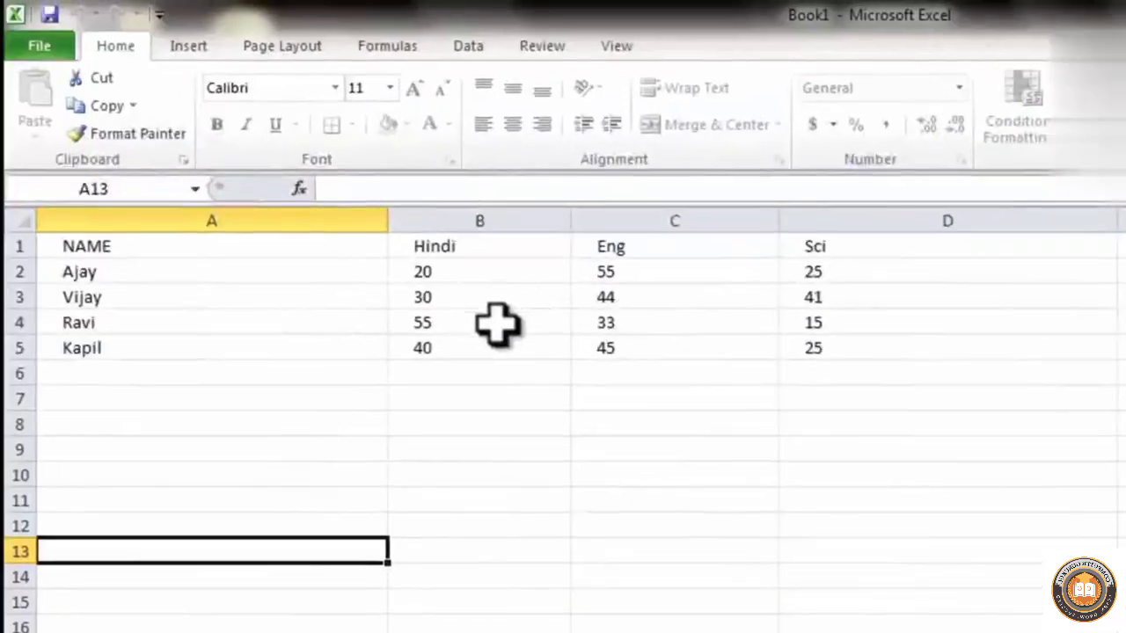
# Test the sheet protection by selecting marks cells and trying to clear the Hindi mark in cell B3
pyautogui.click(147, 207)
pyautogui.moveTo(440, 273); pyautogui.dragTo(713, 343)
pyautogui.click(783, 447)
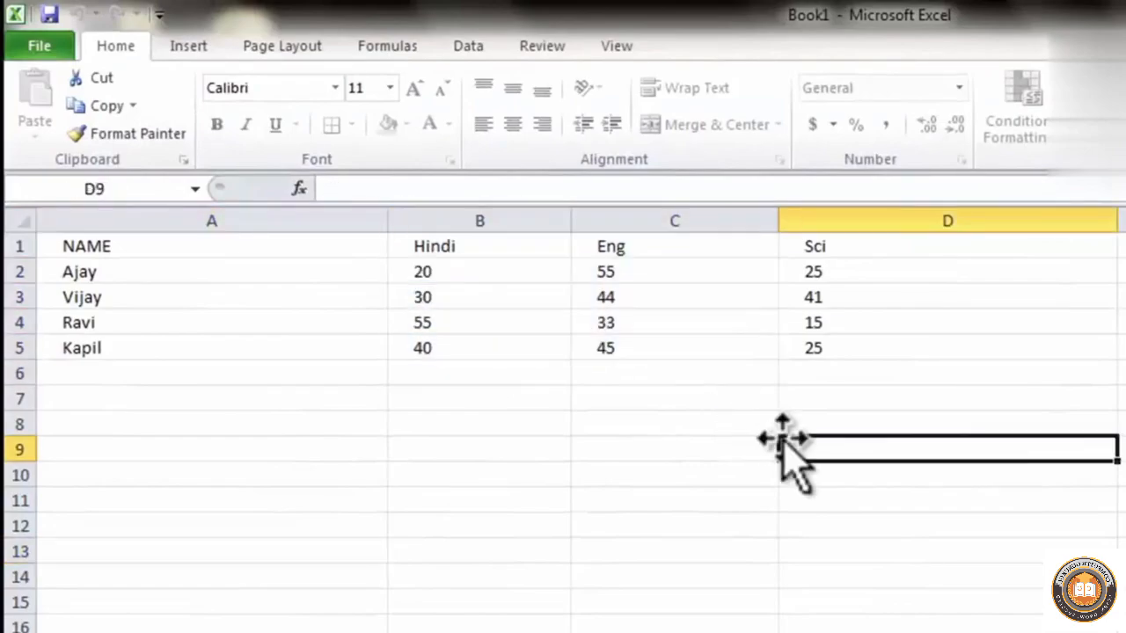
pyautogui.moveTo(649, 382); pyautogui.dragTo(497, 349)
pyautogui.click(479, 291)
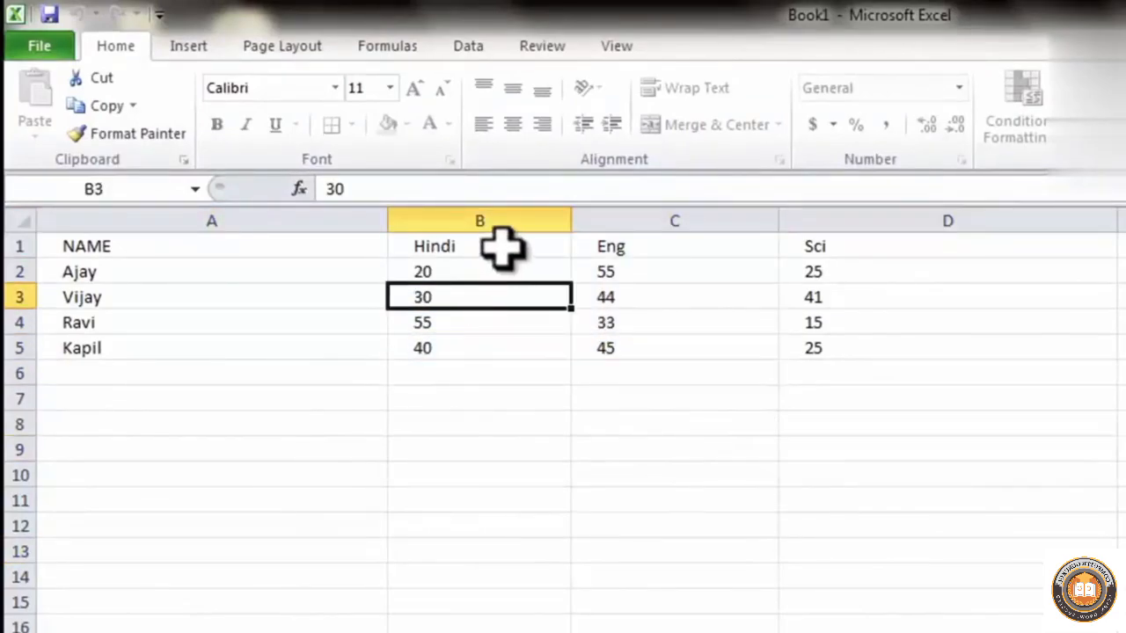
pyautogui.press('Delete')
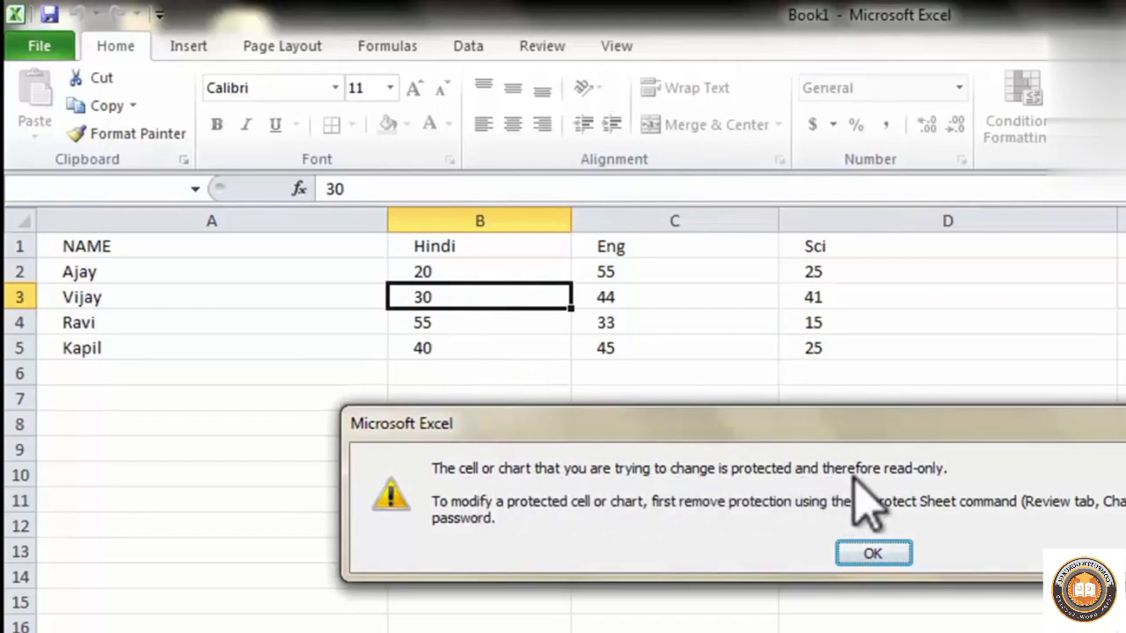
pyautogui.click(879, 563)
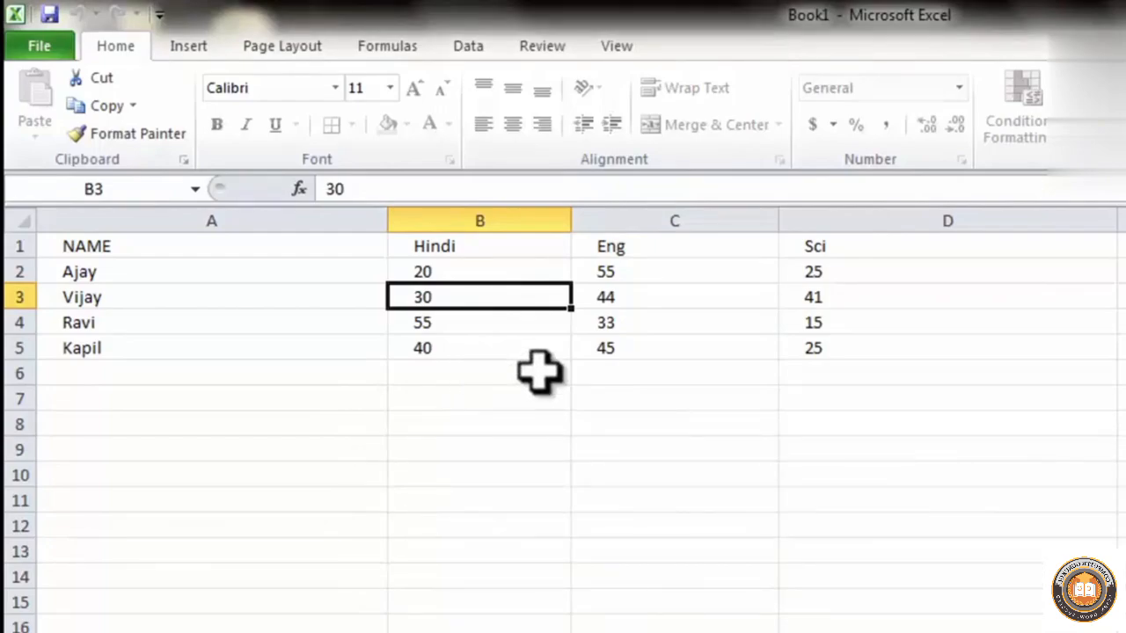
# Unprotect the marks sheet by entering its password
pyautogui.click(964, 107)
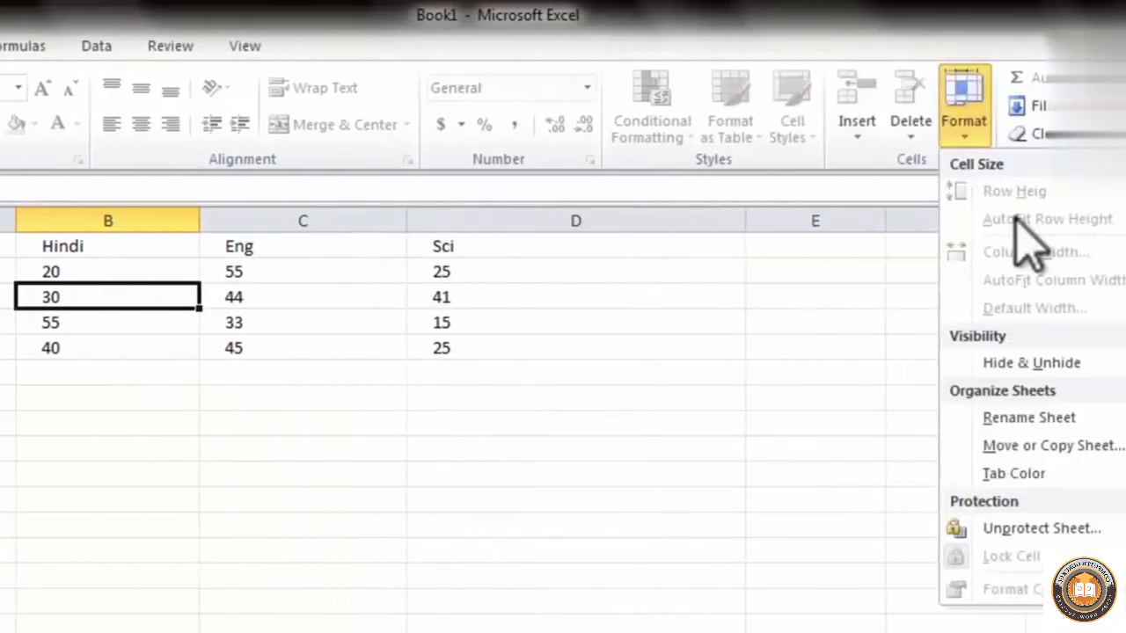
pyautogui.click(1043, 530)
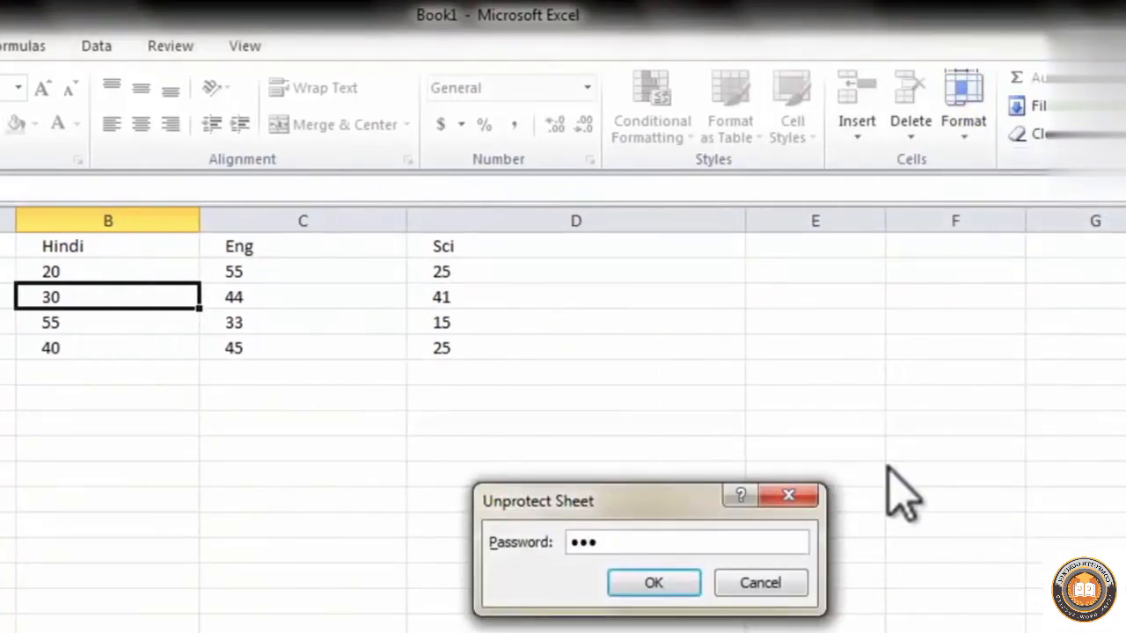
pyautogui.press('Return')
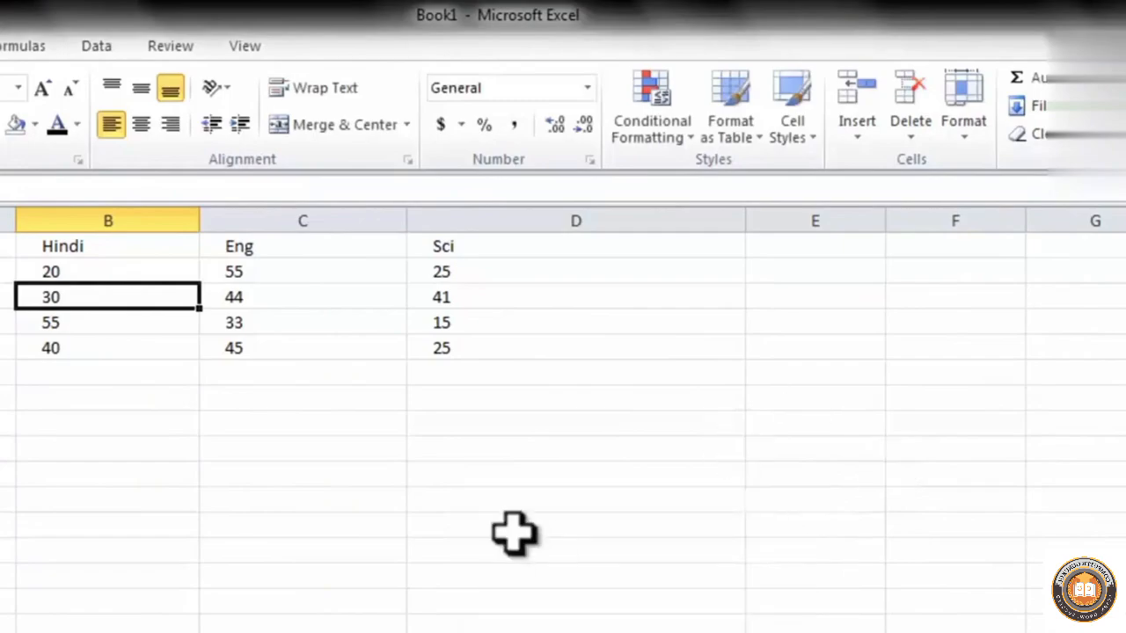
# Select the Sci column's cells D1:D5 in the marks table
pyautogui.click(312, 293)
pyautogui.moveTo(304, 322); pyautogui.dragTo(289, 370)
pyautogui.click(618, 280)
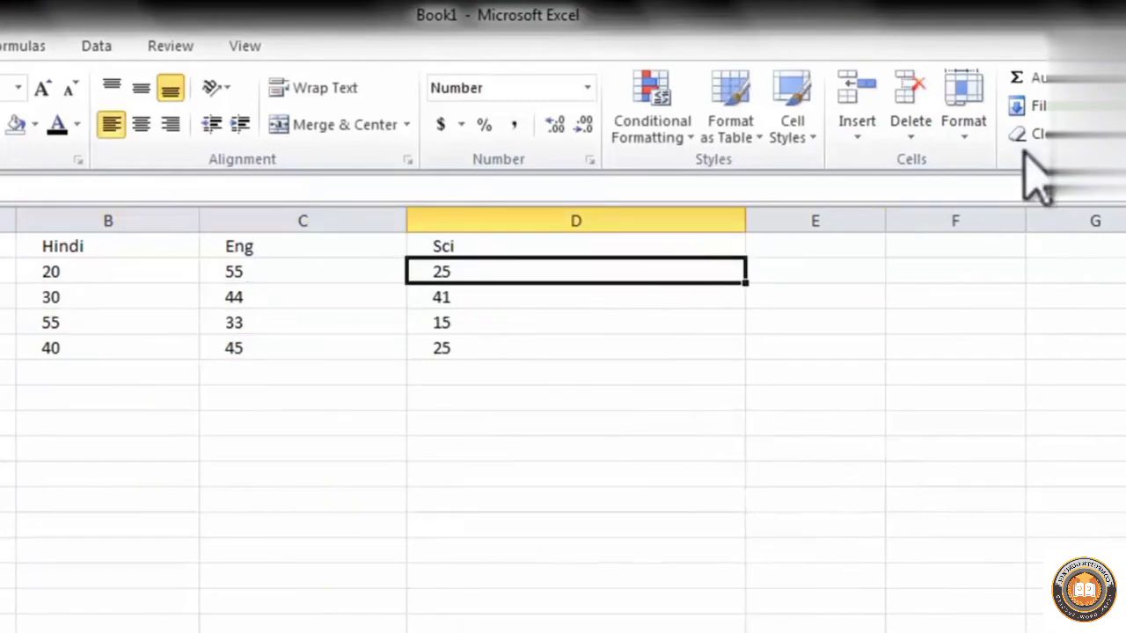
pyautogui.click(964, 115)
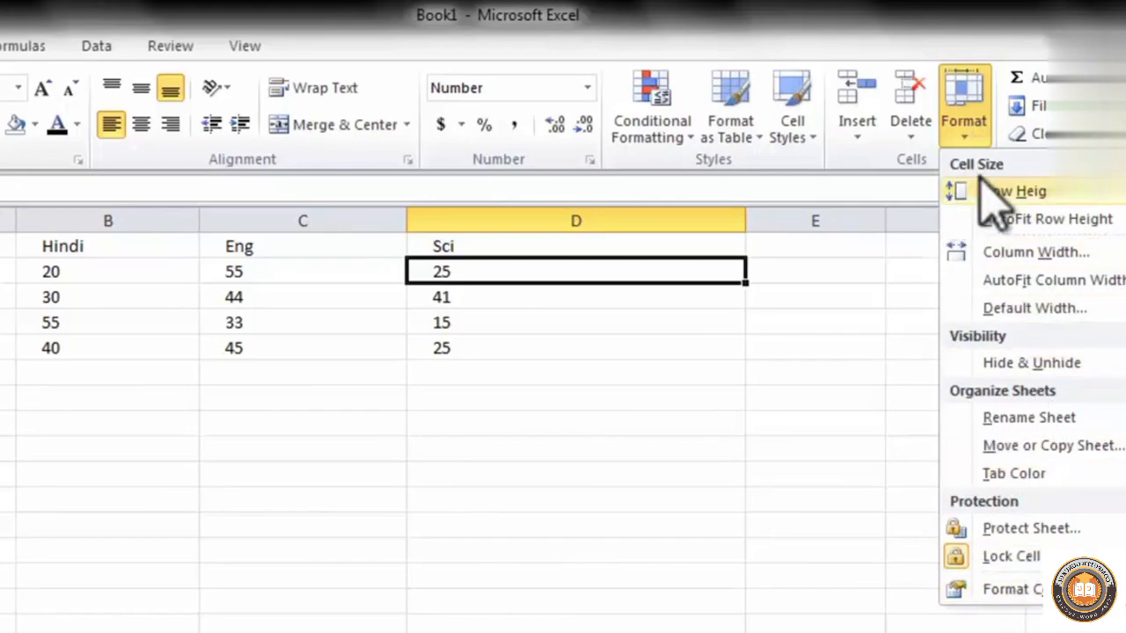
pyautogui.click(781, 434)
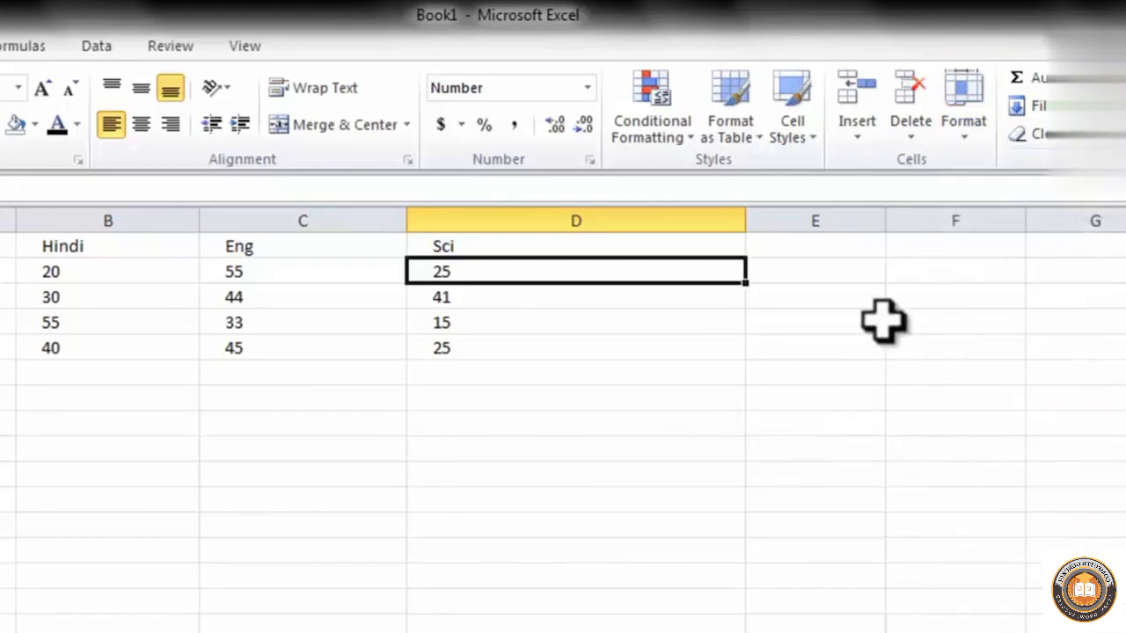
pyautogui.moveTo(527, 246); pyautogui.dragTo(591, 342)
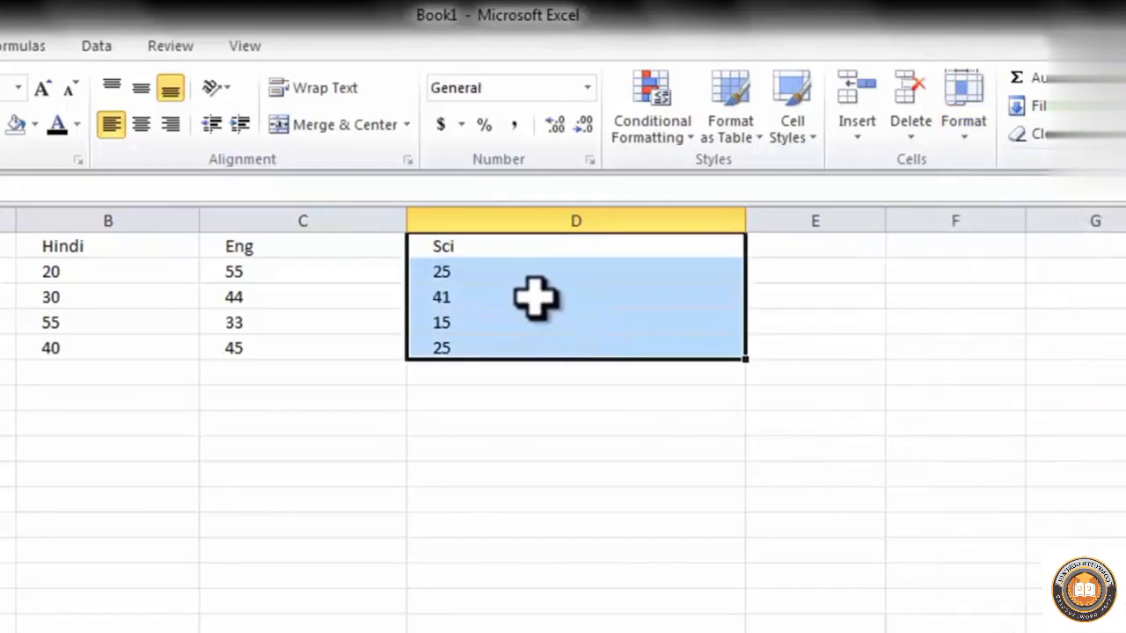